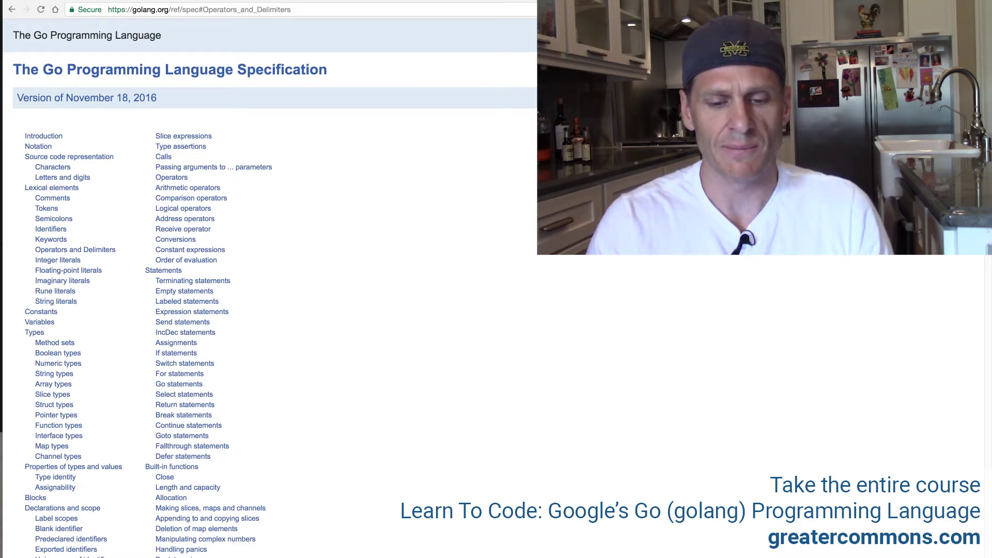
- Search 'golang playground' in a new tab and open The Go Playground result
{"action": "key", "text": "ctrl+t"}
{"action": "type", "text": "golang play"}
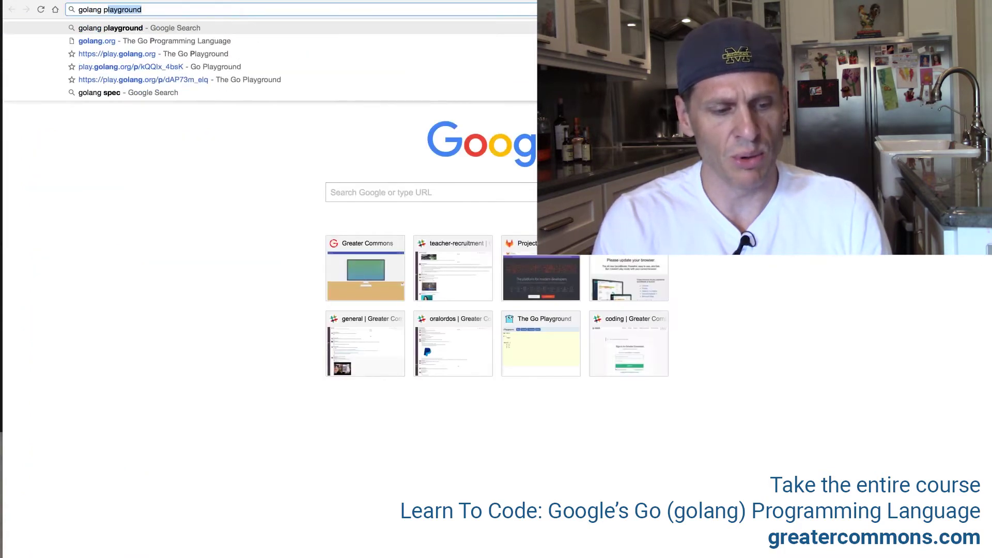
{"action": "key", "text": "Return"}
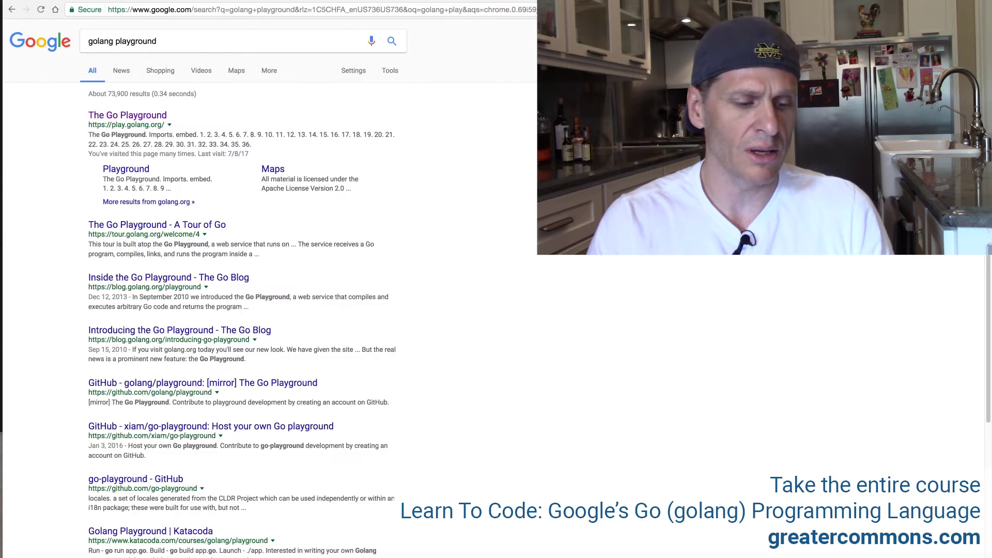
{"action": "left_click", "coordinate": [146, 117]}
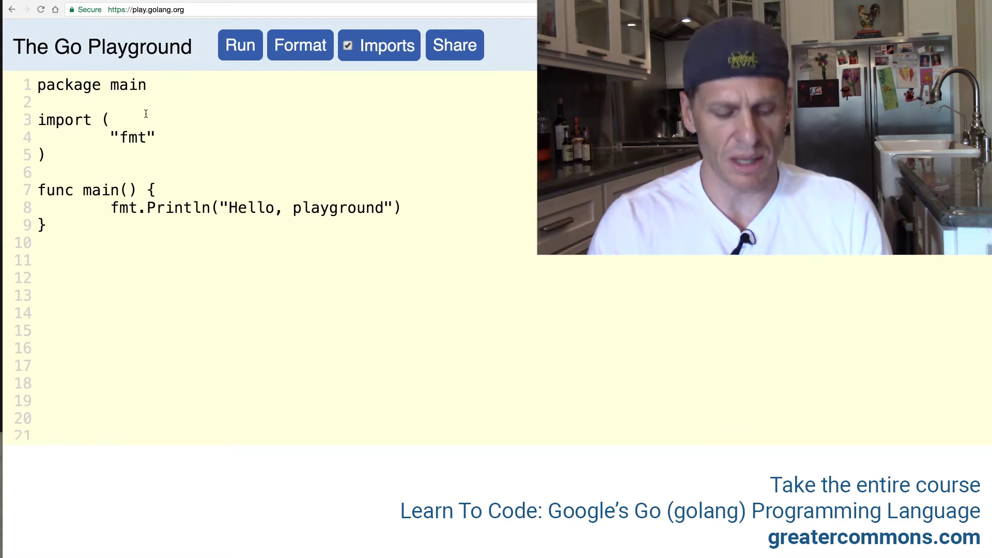
- Look up 'boolean define' in another tab, then go back to the playground
{"action": "key", "text": "ctrl+t"}
{"action": "type", "text": "boolen"}
{"action": "key", "text": "BackSpace"}
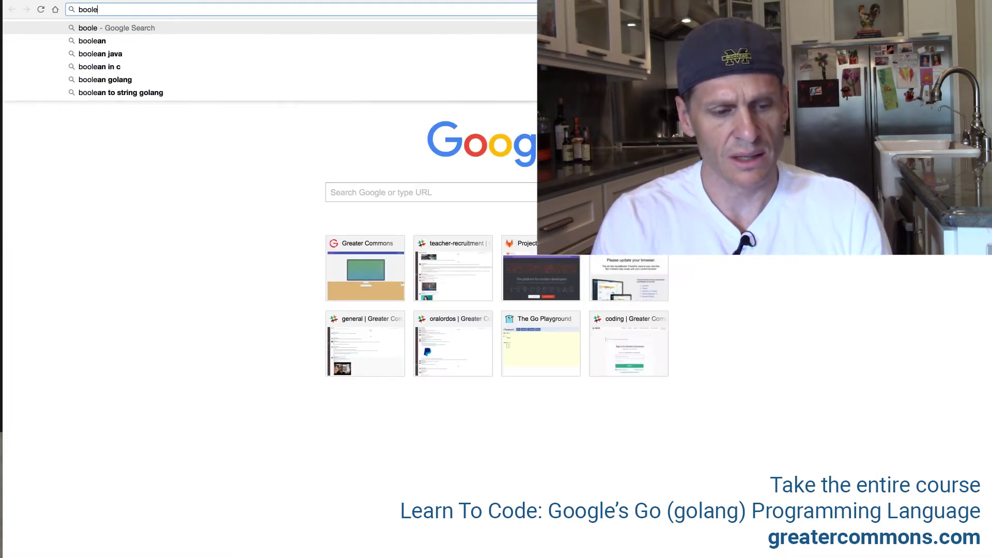
{"action": "type", "text": "an define"}
{"action": "key", "text": "Return"}
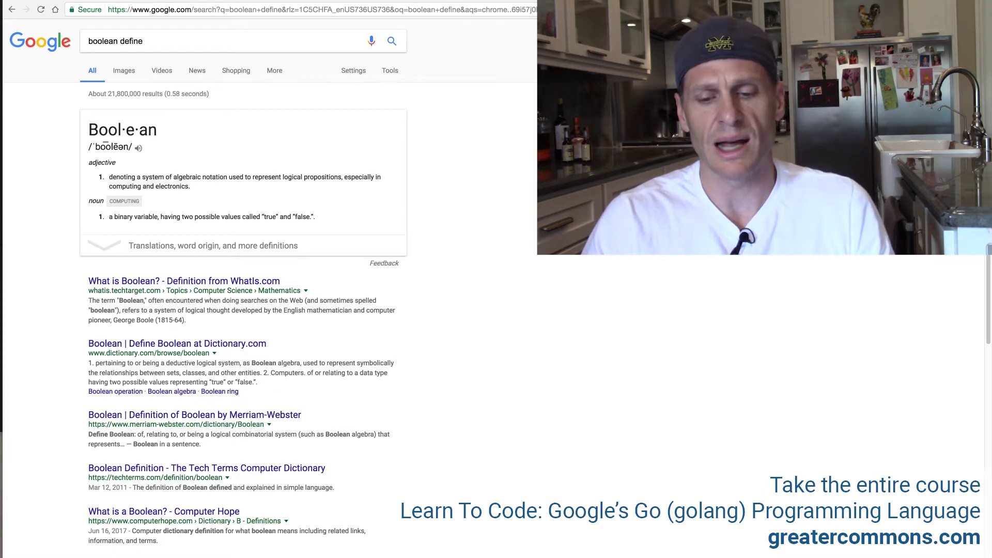
{"action": "key", "text": "ctrl+Tab"}
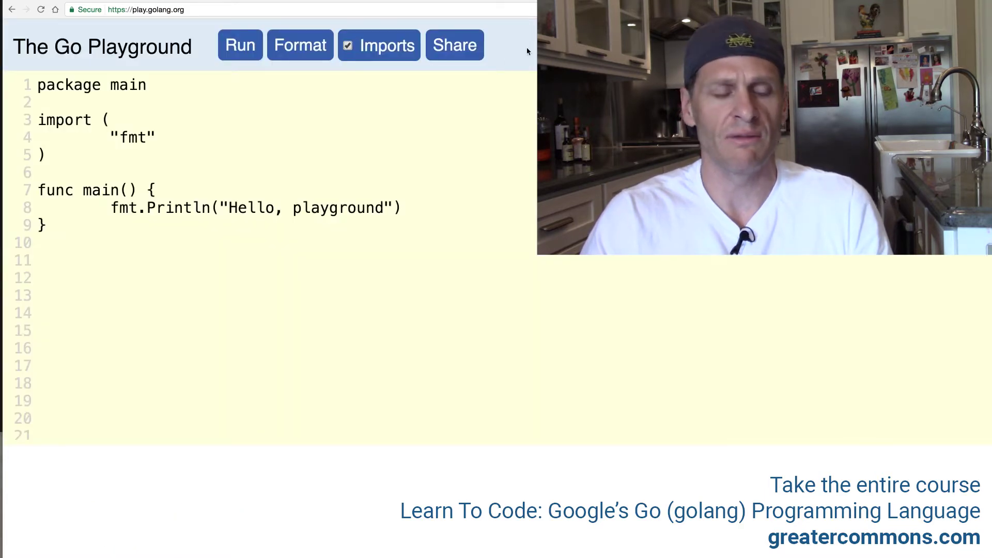
- Declare 'var x bool' above main, print x, and run it to output false
{"action": "key", "text": "Return"}
{"action": "key", "text": "Return"}
{"action": "type", "text": "var x bool"}
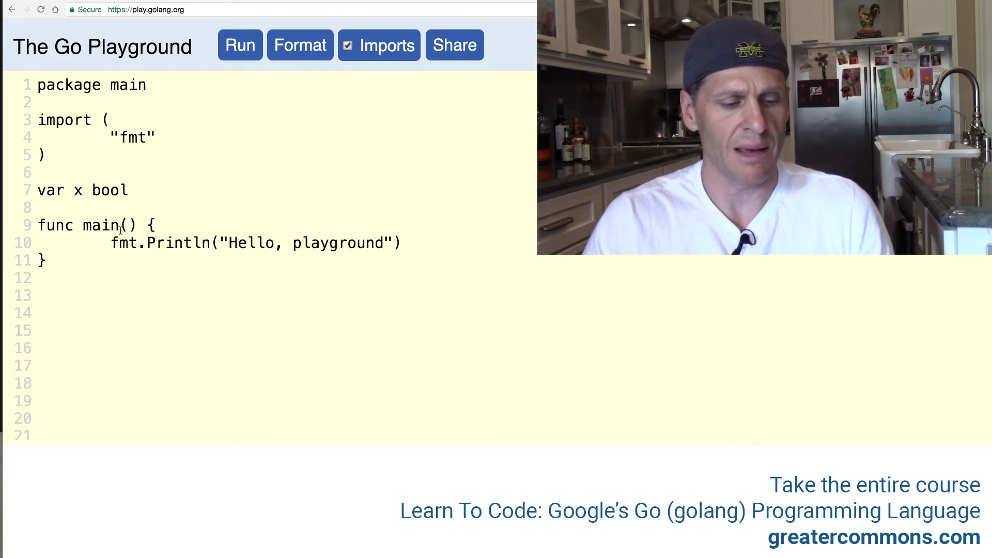
{"action": "left_click_drag", "start_coordinate": [393, 242], "coordinate": [234, 243]}
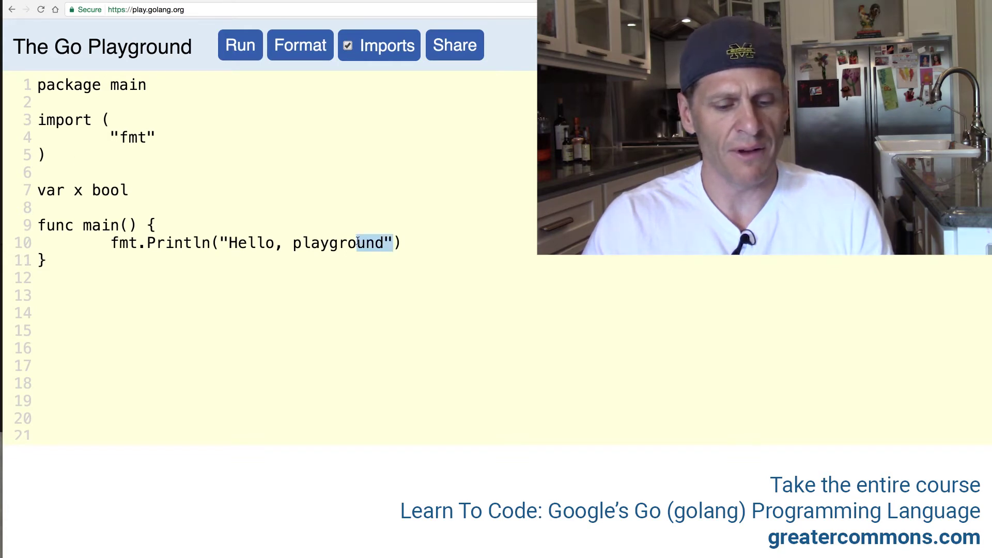
{"action": "type", "text": "x"}
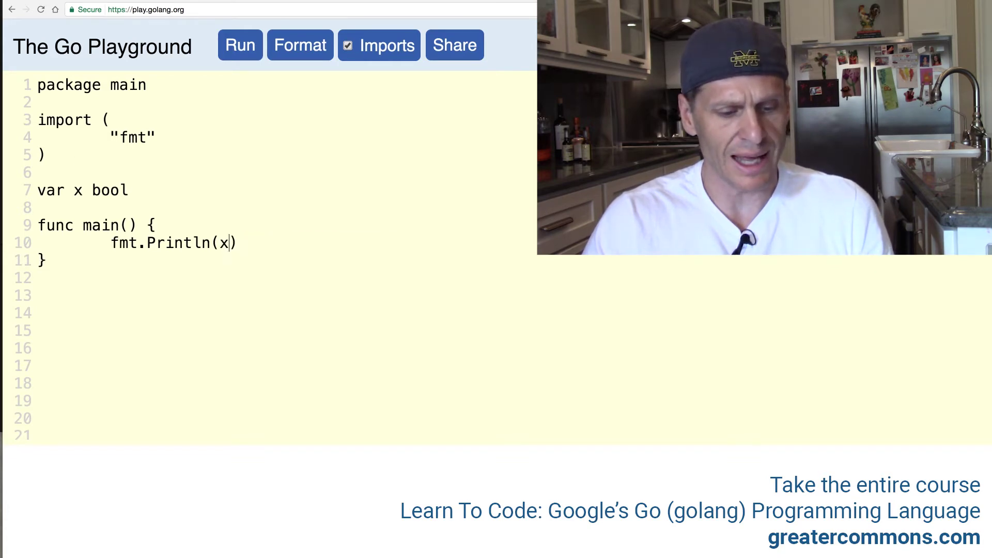
{"action": "double_click", "coordinate": [104, 190]}
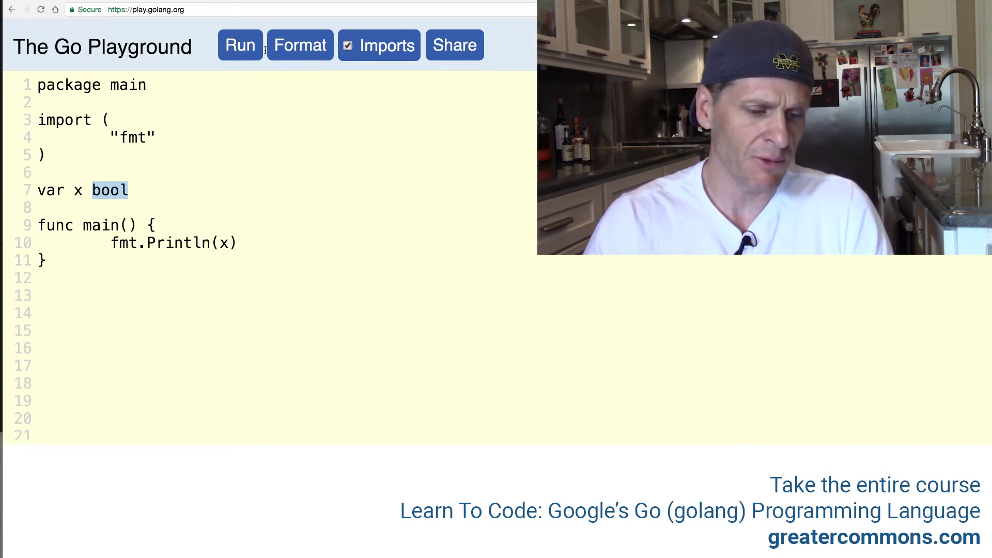
{"action": "left_click", "coordinate": [241, 45]}
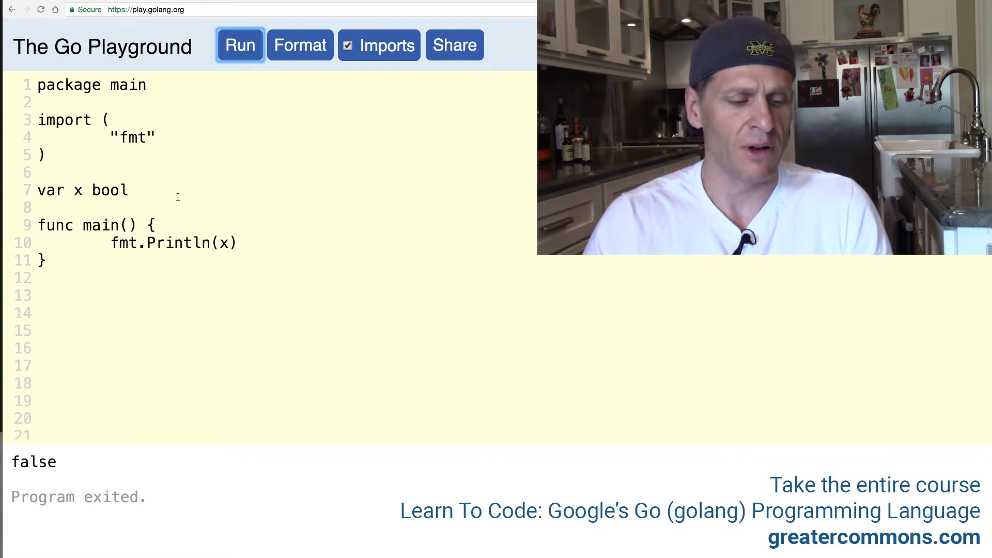
{"action": "left_click_drag", "start_coordinate": [129, 191], "coordinate": [64, 192]}
- Add the assignment 'x = true' below the print statement in main
{"action": "left_click", "coordinate": [73, 191]}
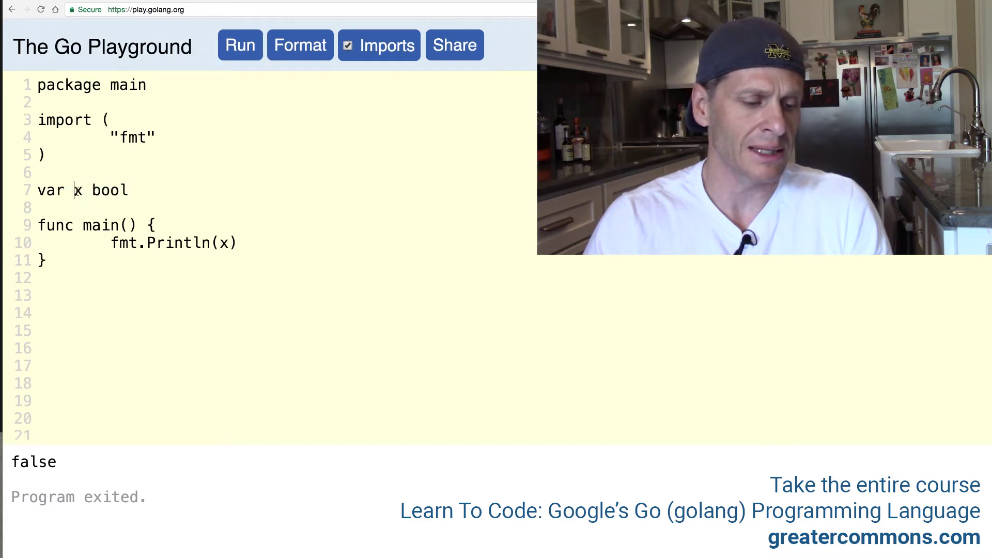
{"action": "double_click", "coordinate": [115, 191]}
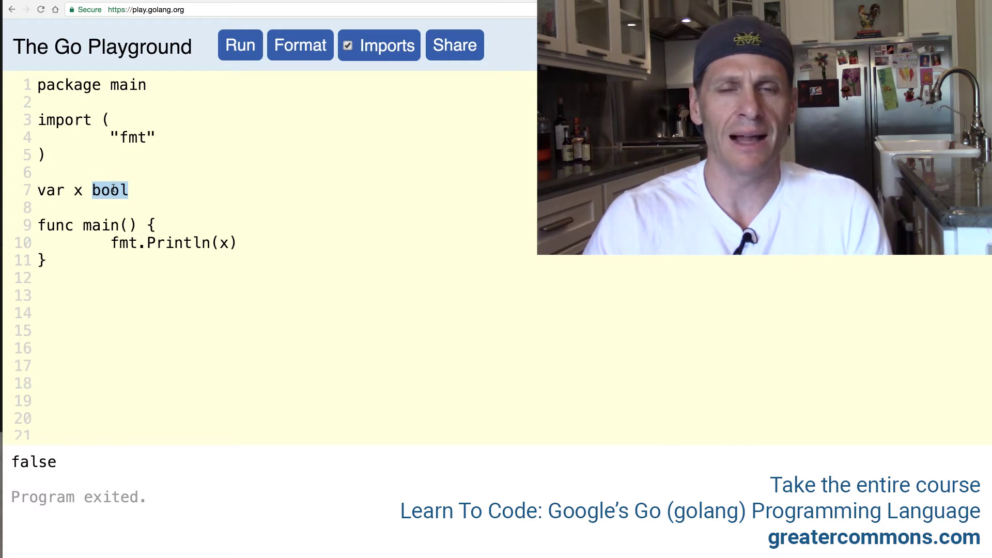
{"action": "left_click", "coordinate": [242, 241]}
{"action": "type", "text": "x = true"}
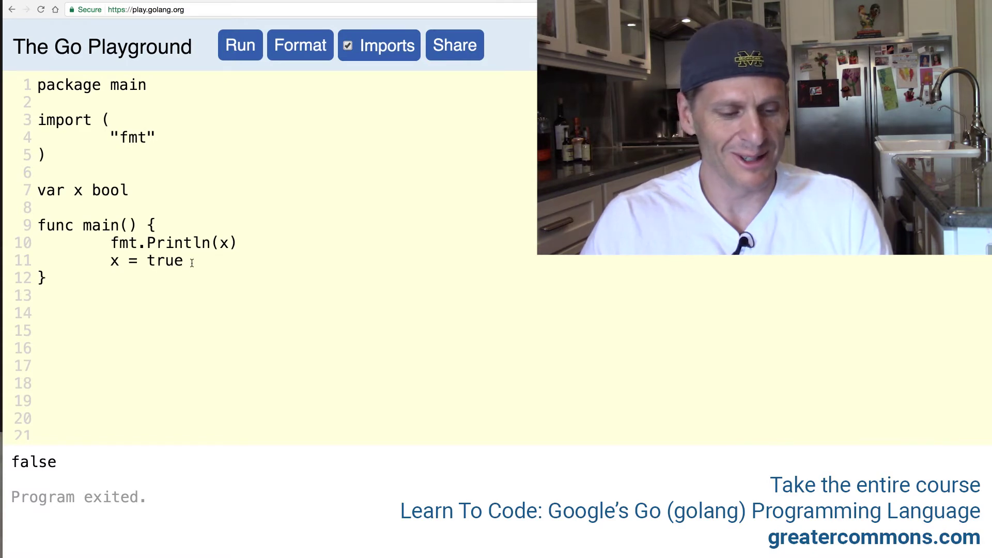
- Add a second fmt.Println(x), run to get false then true, and reopen the spec
{"action": "left_click_drag", "start_coordinate": [240, 244], "coordinate": [205, 228]}
{"action": "key", "text": "ctrl+c"}
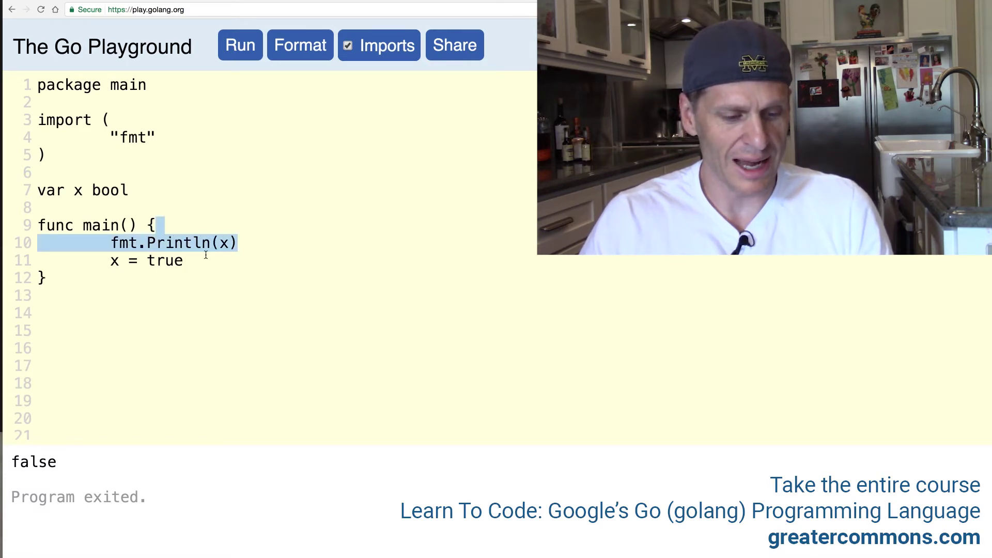
{"action": "left_click", "coordinate": [200, 259]}
{"action": "key", "text": "ctrl+v"}
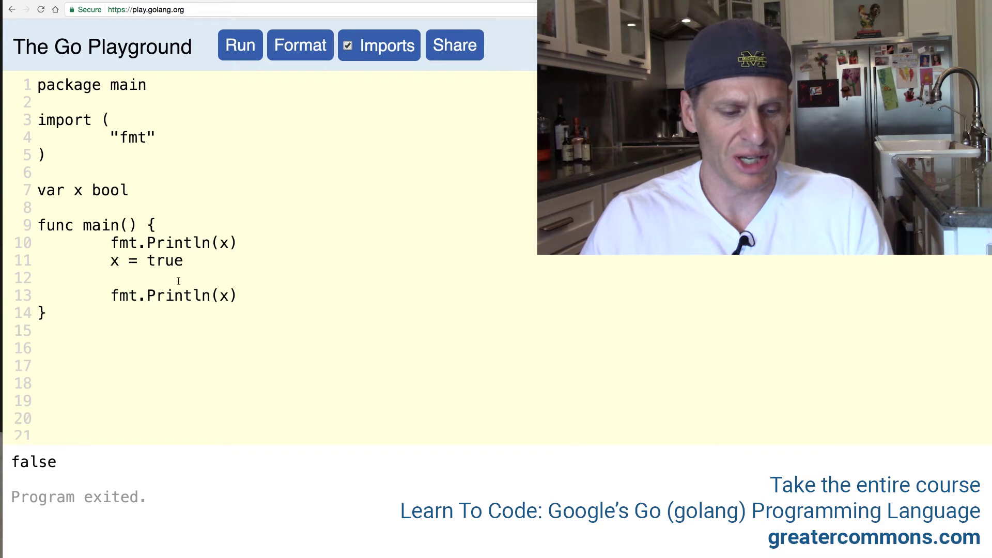
{"action": "key", "text": "BackSpace"}
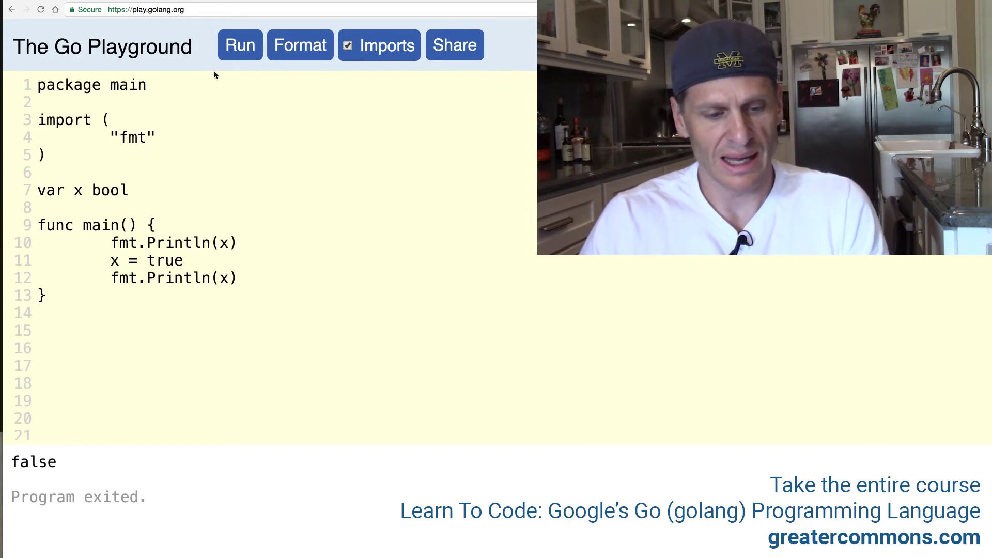
{"action": "left_click", "coordinate": [241, 45]}
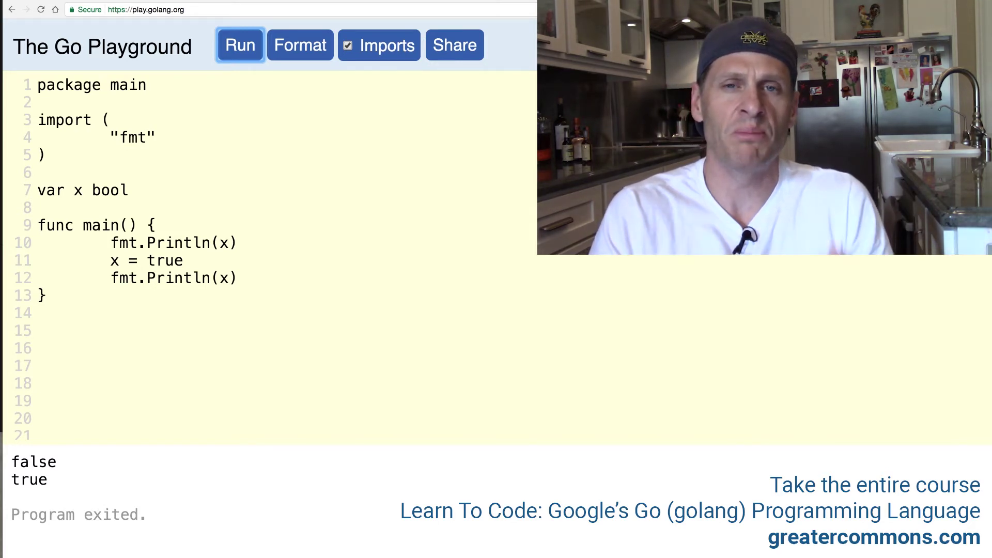
{"action": "key", "text": "ctrl+Tab"}
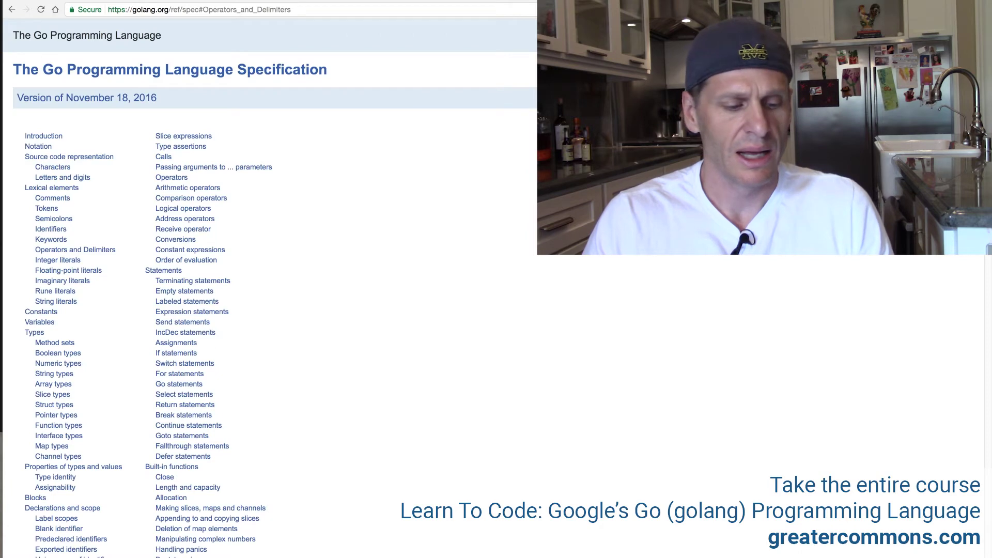
- Check the >= and != entries in the spec's Operators and Delimiters table, then return
{"action": "left_click", "coordinate": [60, 249]}
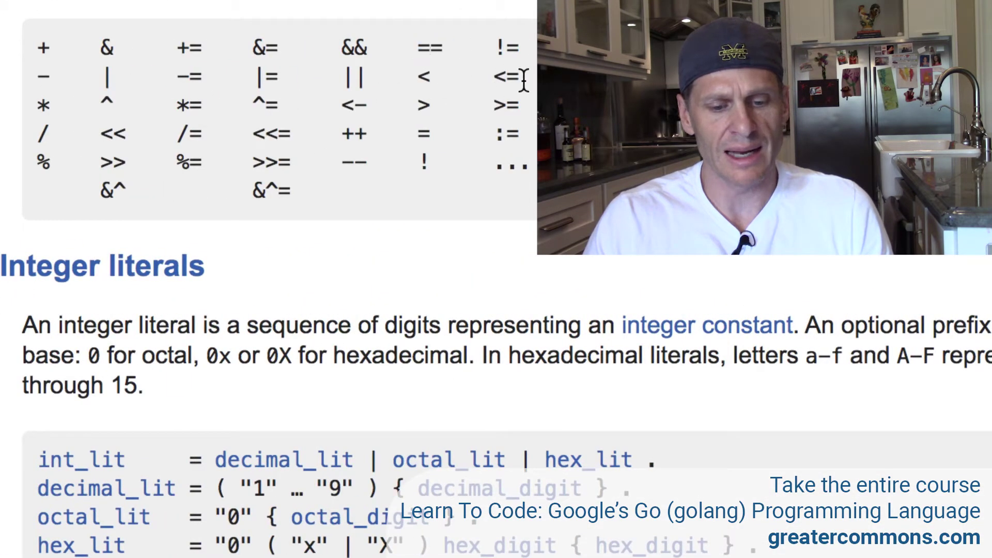
{"action": "mouse_move", "coordinate": [524, 78]}
{"action": "left_mouse_down"}
{"action": "mouse_move", "coordinate": [496, 78]}
{"action": "mouse_move", "coordinate": [493, 106]}
{"action": "mouse_move", "coordinate": [418, 109]}
{"action": "mouse_move", "coordinate": [415, 77]}
{"action": "left_mouse_up"}
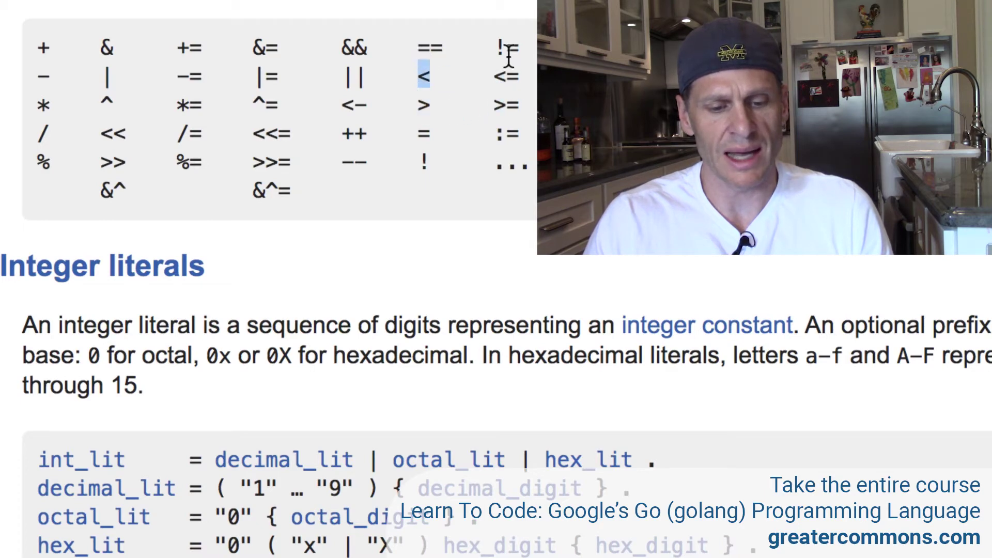
{"action": "left_click_drag", "start_coordinate": [525, 48], "coordinate": [494, 48]}
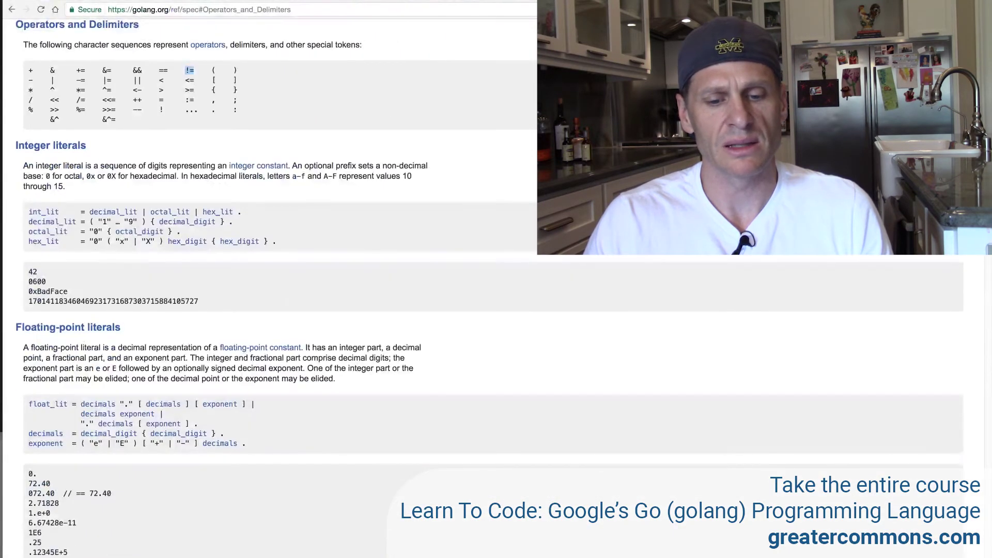
{"action": "key", "text": "ctrl+Tab"}
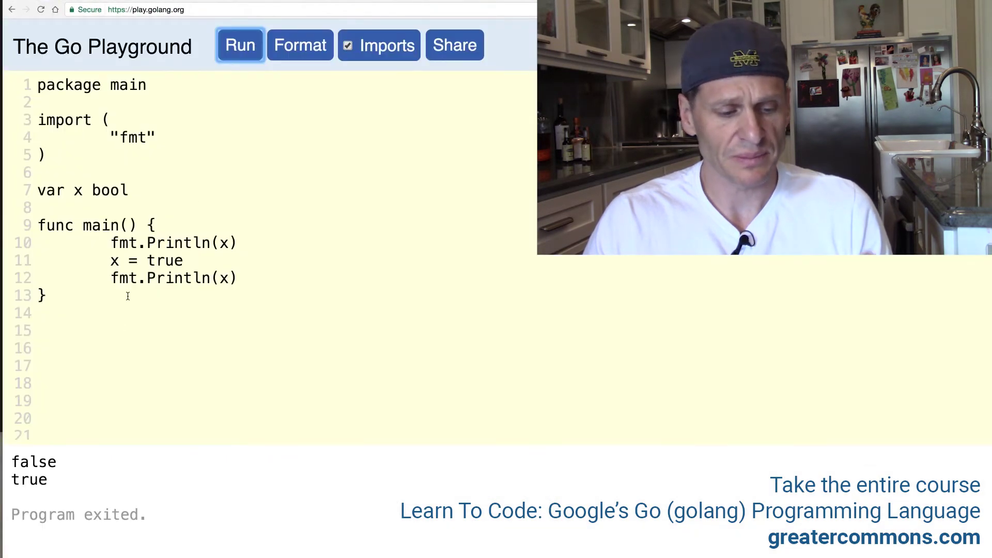
- Create a share link for the bool program and go to the Course Outline
{"action": "left_click", "coordinate": [181, 222]}
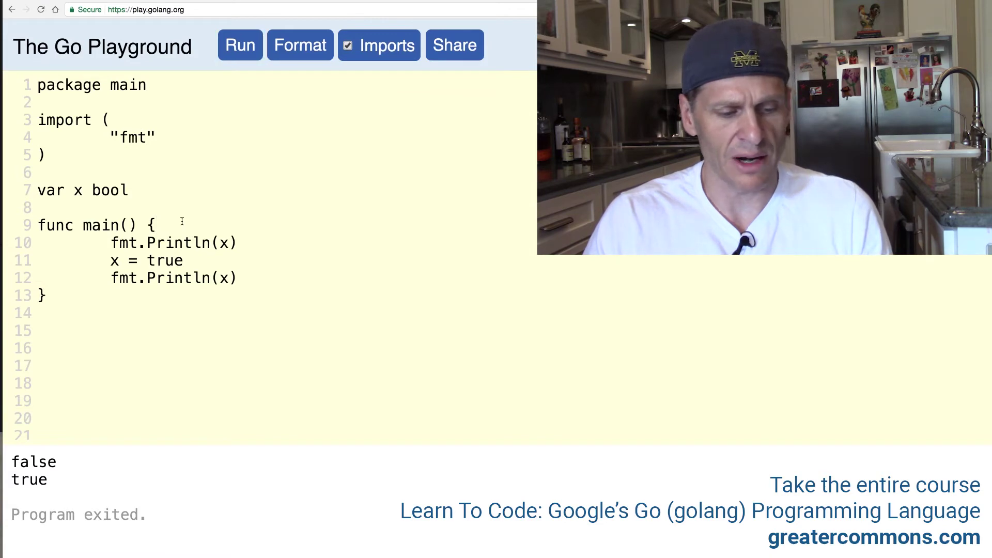
{"action": "double_click", "coordinate": [78, 191]}
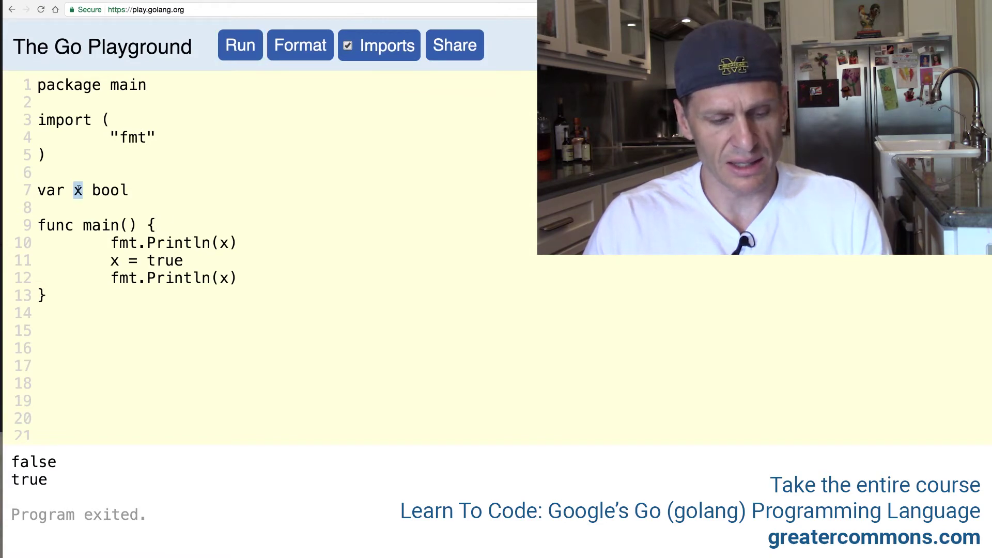
{"action": "left_click", "coordinate": [465, 56]}
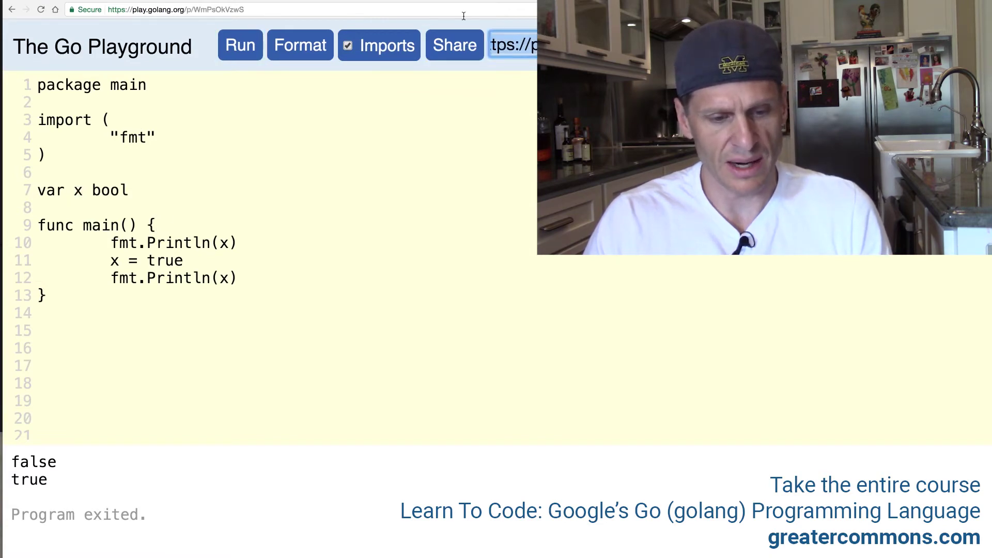
{"action": "key", "text": "ctrl+Tab"}
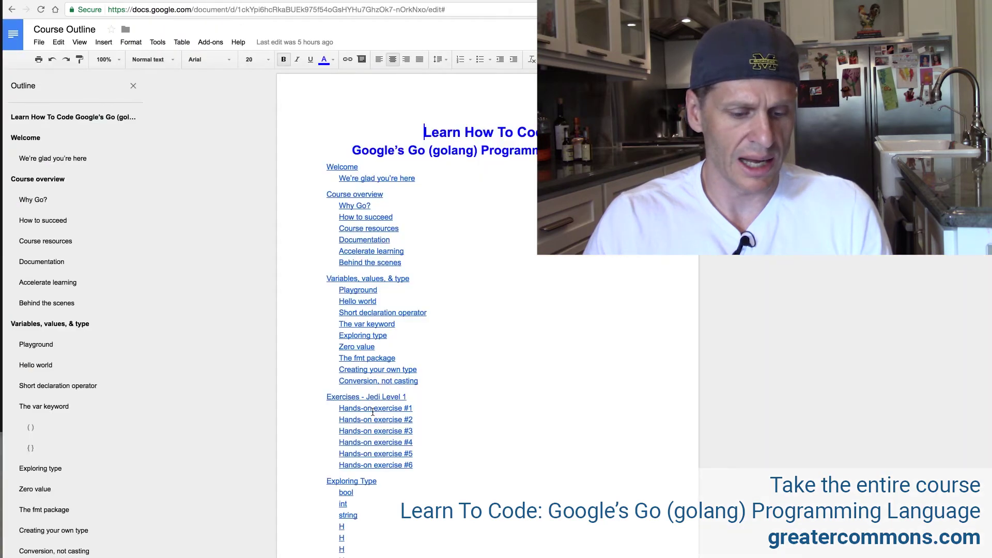
- Under bool in the outline, add a 'code' line with the Playground link as item 1
{"action": "left_click", "coordinate": [345, 492]}
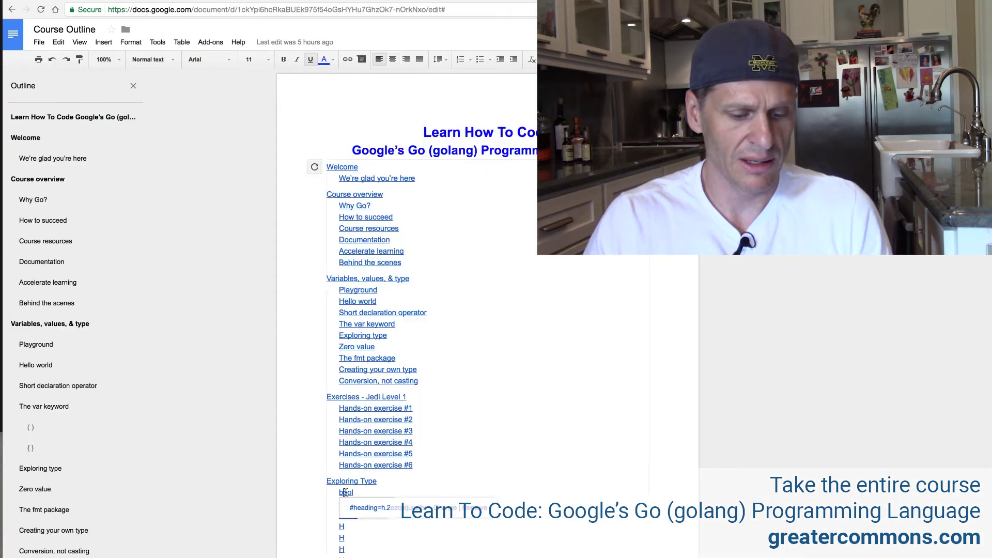
{"action": "left_click", "coordinate": [365, 510]}
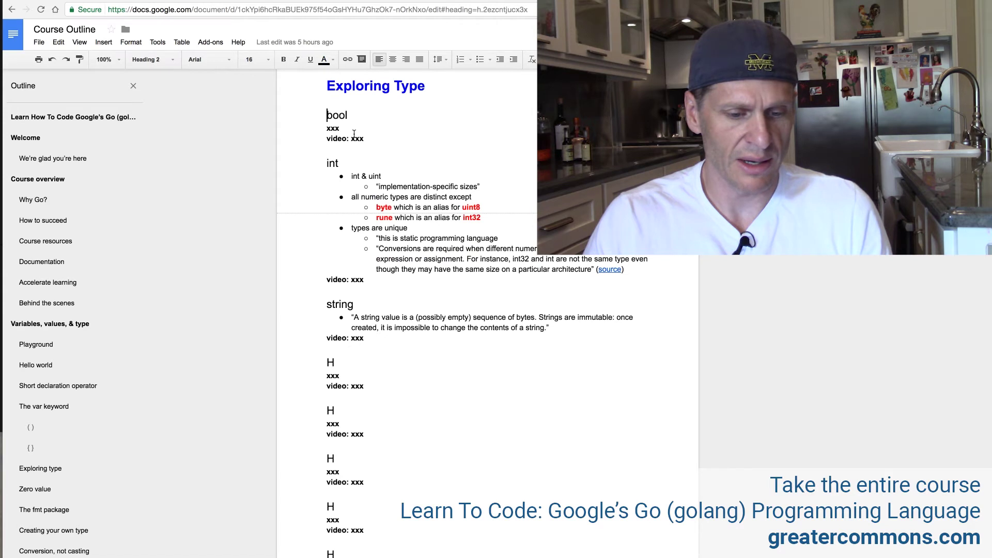
{"action": "left_click", "coordinate": [326, 138]}
{"action": "type", "text": "code"}
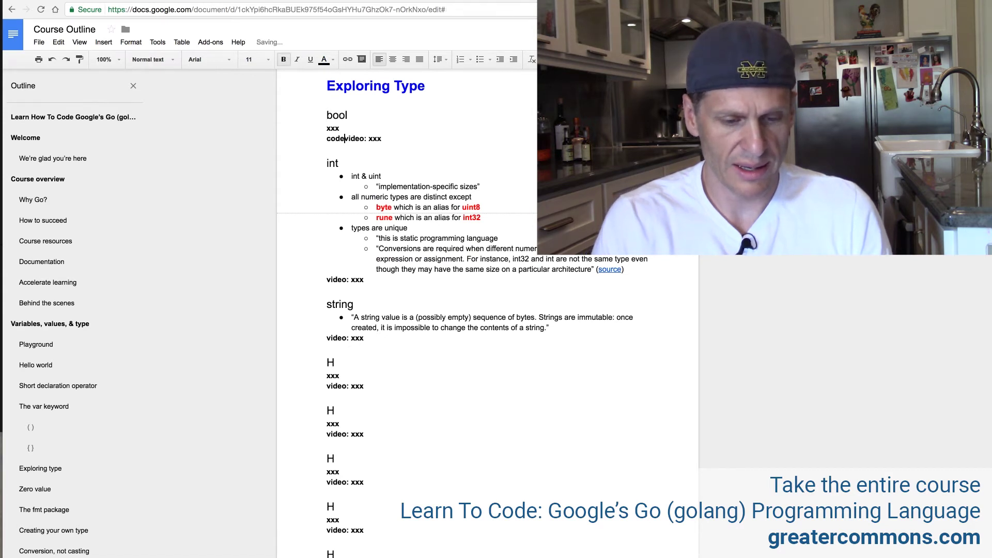
{"action": "key", "text": "Return"}
{"action": "key", "text": "Return"}
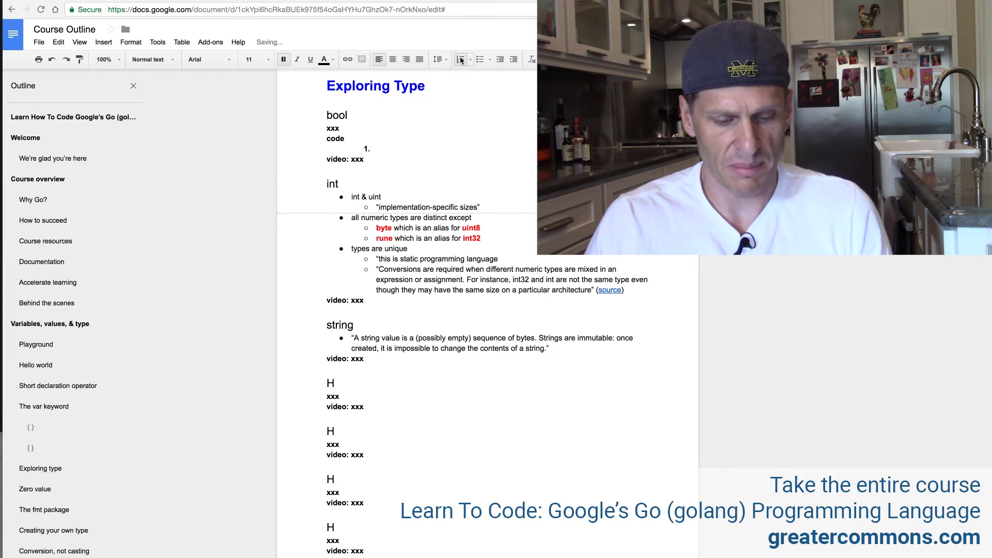
{"action": "type", "text": "https://play.golang.org/p/WmPsOkVzwS"}
{"action": "key", "text": "Return"}
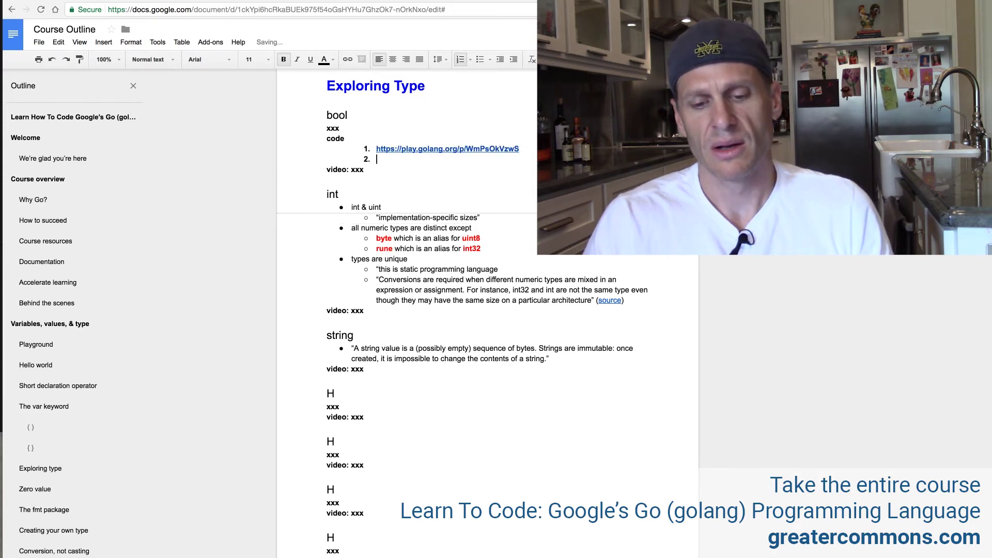
{"action": "key", "text": "ctrl+Tab"}
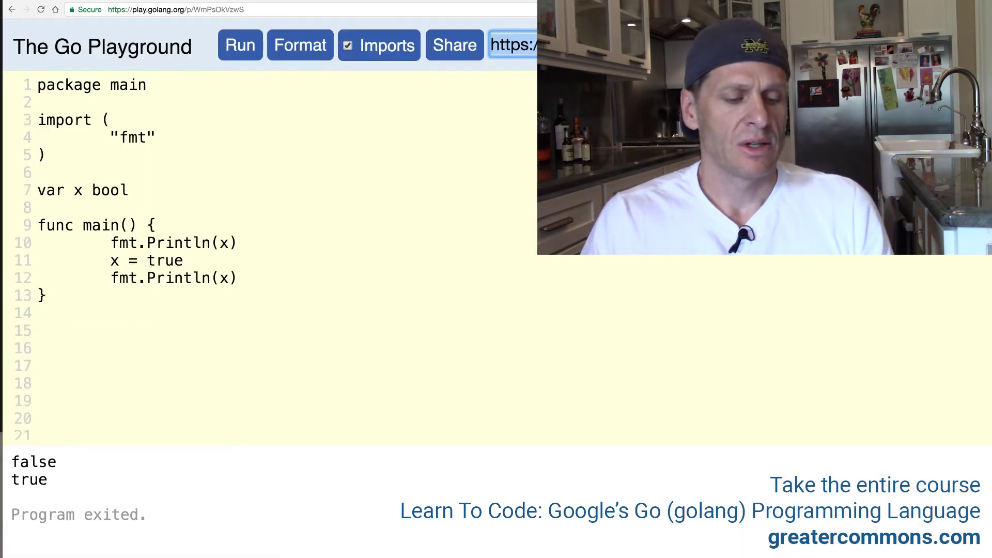
{"action": "left_click", "coordinate": [165, 225]}
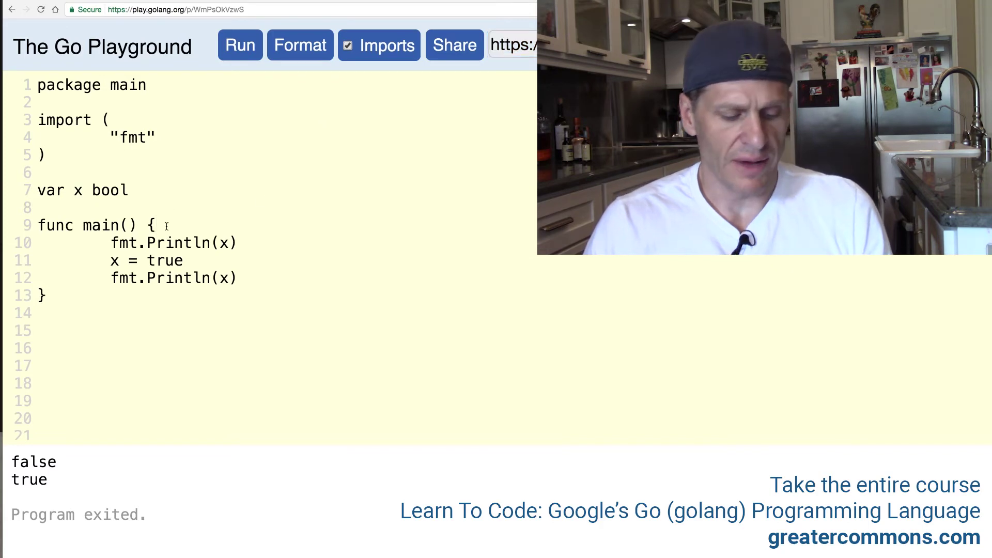
- Add 'a := 7' and 'b := 42' in main and delete the var x bool declaration
{"action": "key", "text": "Return"}
{"action": "type", "text": "a :="}
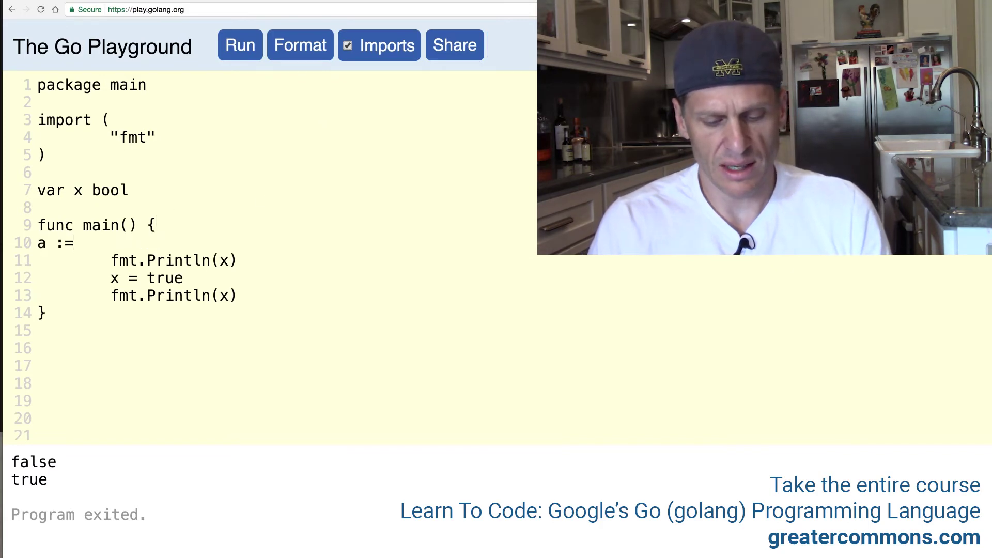
{"action": "type", "text": " 7"}
{"action": "key", "text": "Return"}
{"action": "type", "text": "b :"}
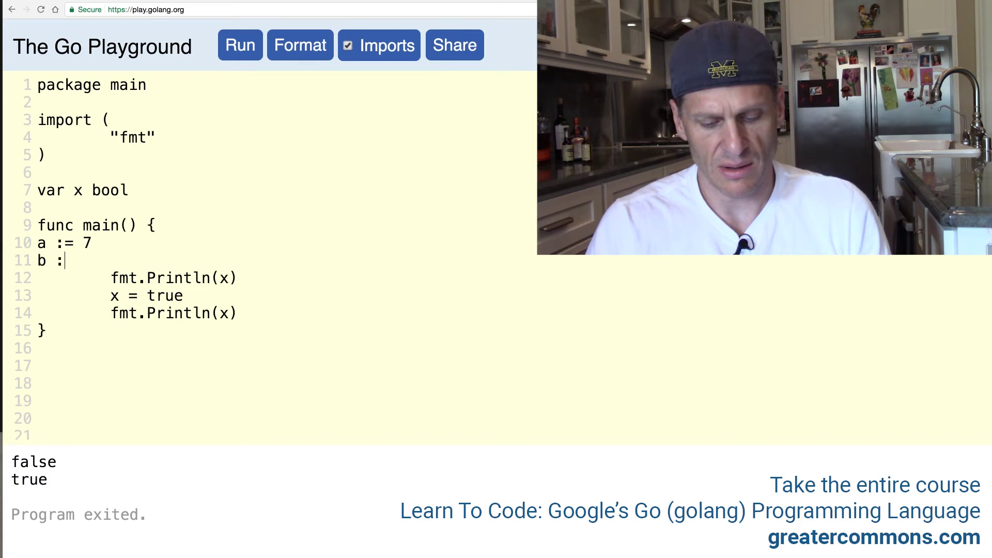
{"action": "type", "text": "= 42"}
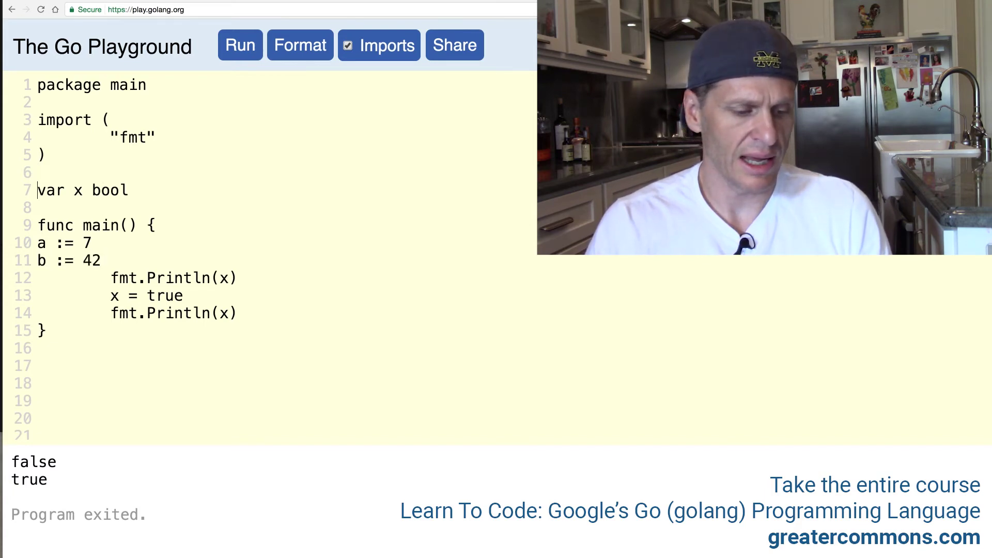
{"action": "triple_click", "coordinate": [78, 190]}
{"action": "key", "text": "BackSpace"}
{"action": "key", "text": "BackSpace"}
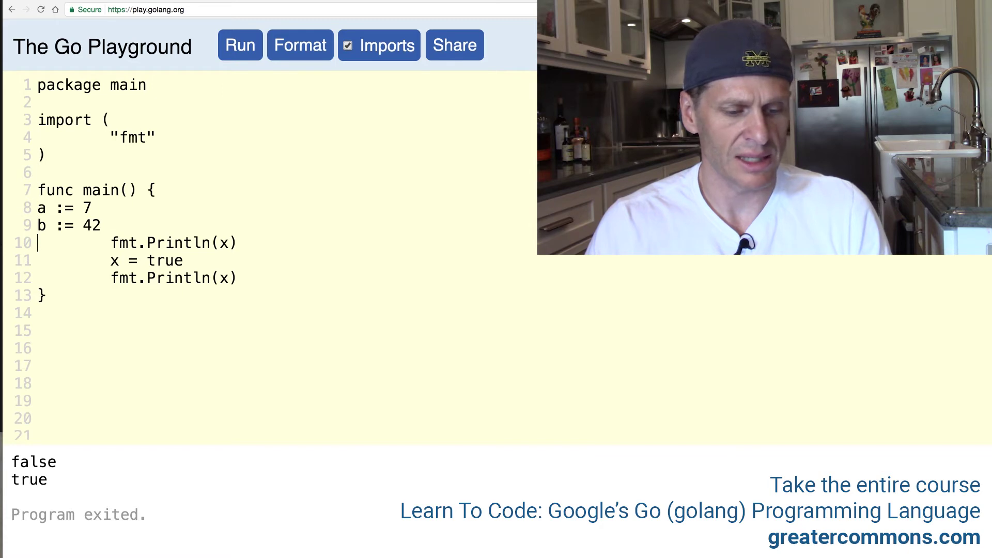
- Remove the old x assignment and print lines so the program prints a == b
{"action": "key", "text": "shift+Down"}
{"action": "key", "text": "shift+Down"}
{"action": "key", "text": "BackSpace"}
{"action": "double_click", "coordinate": [223, 243]}
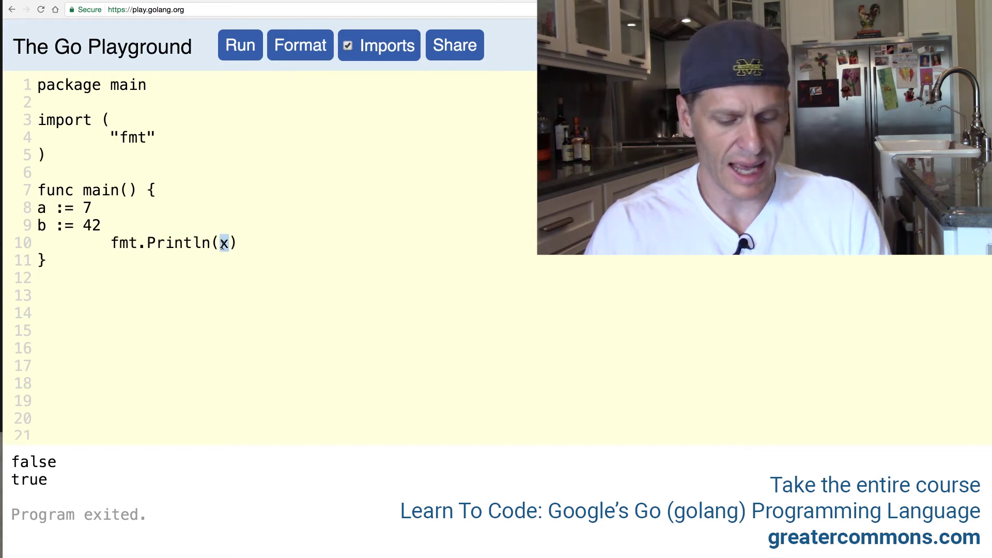
{"action": "type", "text": "a ==b"}
{"action": "key", "text": "BackSpace"}
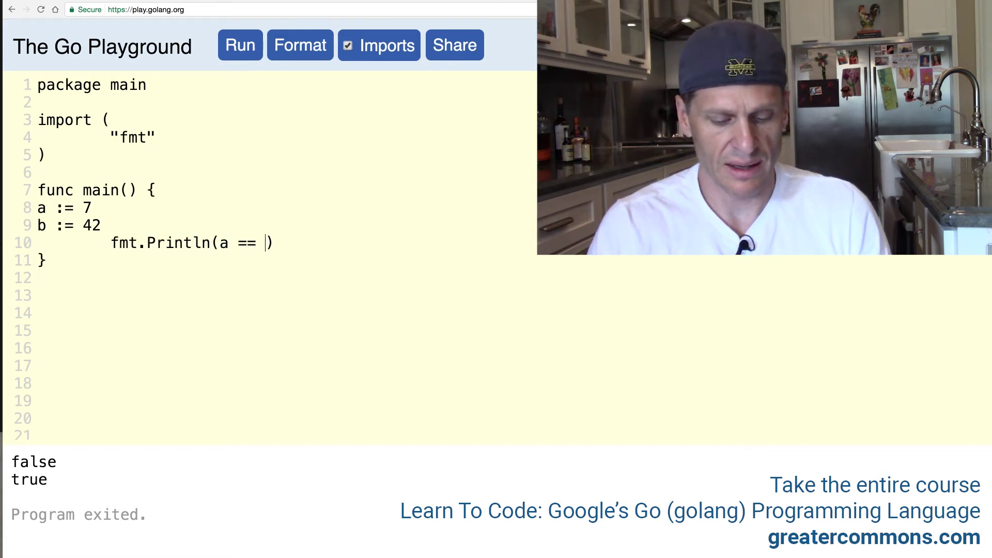
{"action": "type", "text": "b"}
{"action": "left_click_drag", "start_coordinate": [273, 242], "coordinate": [220, 243]}
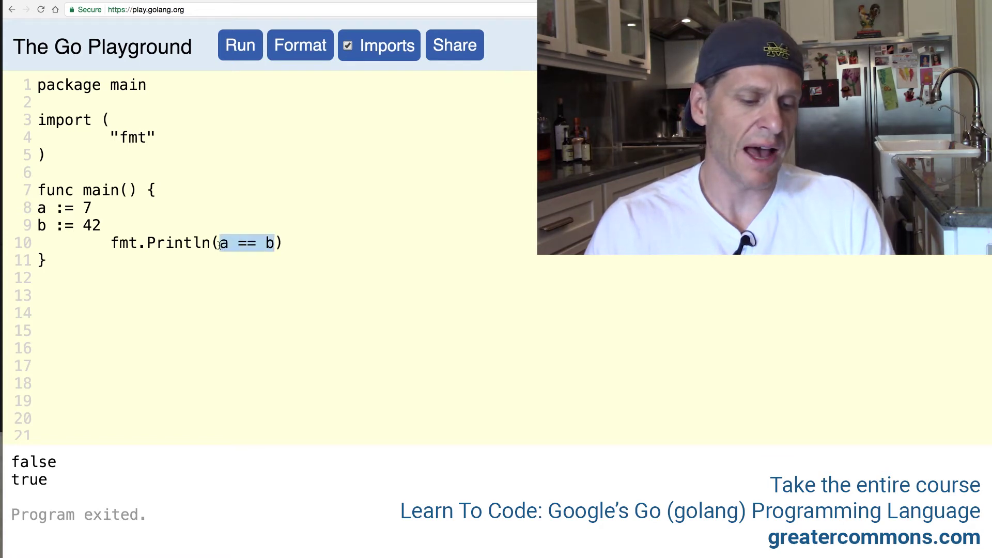
{"action": "left_click", "coordinate": [238, 244]}
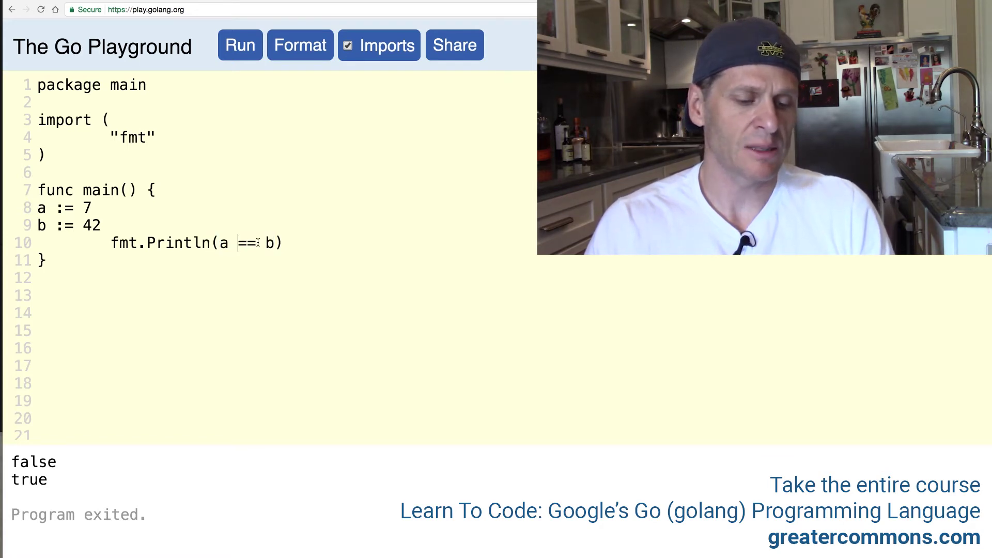
{"action": "left_click_drag", "start_coordinate": [147, 242], "coordinate": [278, 242]}
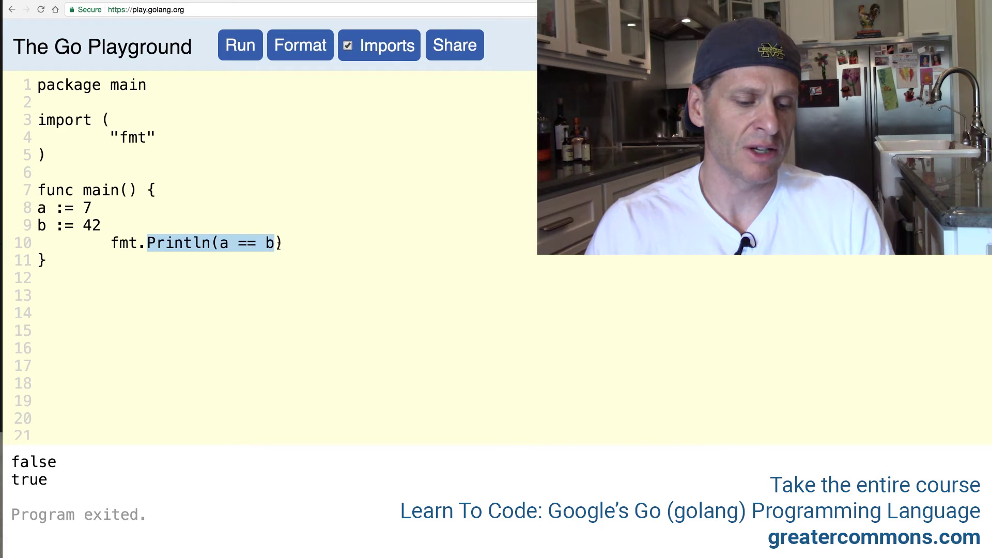
{"action": "double_click", "coordinate": [124, 243]}
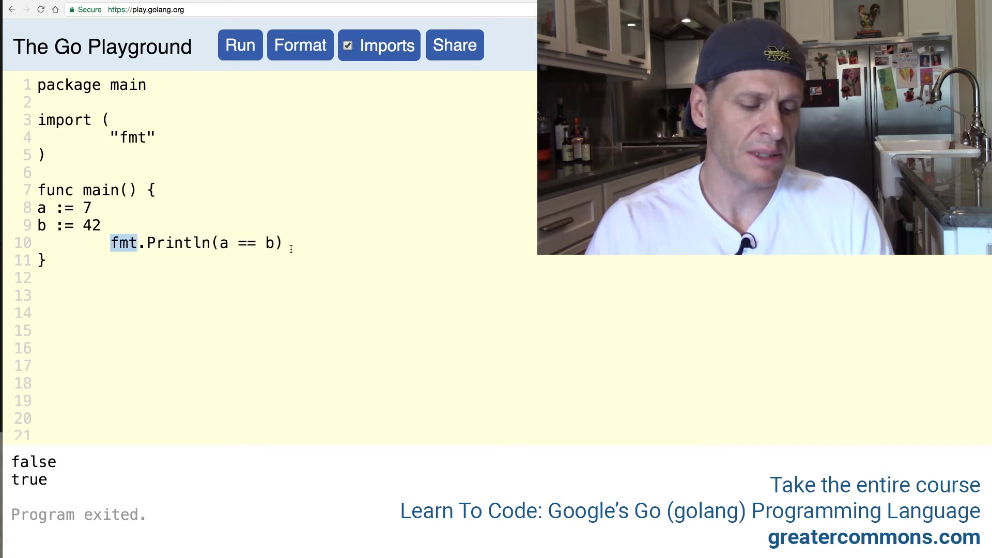
{"action": "left_click_drag", "start_coordinate": [283, 243], "coordinate": [111, 242]}
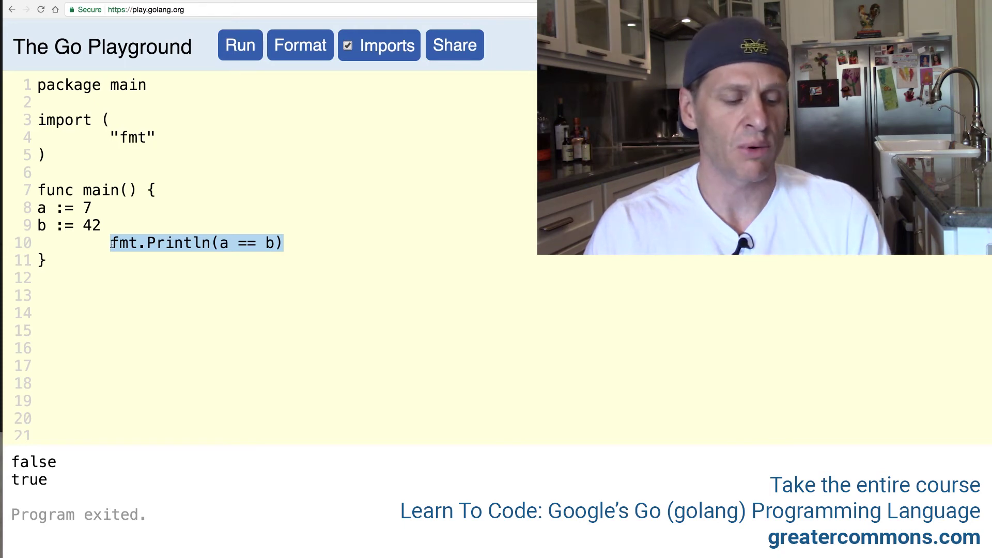
- Tidy the program's indentation with Format
{"action": "left_click", "coordinate": [309, 48]}
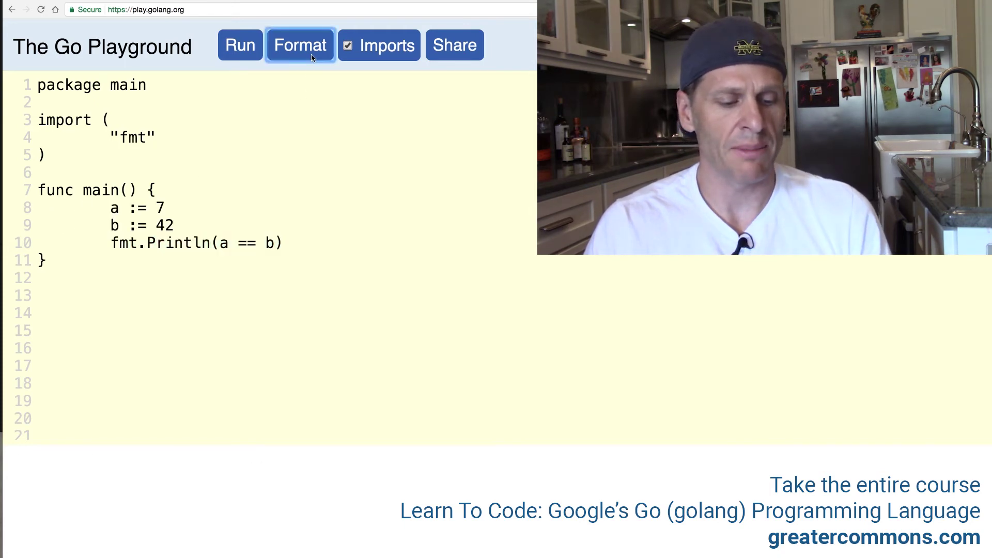
{"action": "left_click", "coordinate": [111, 208]}
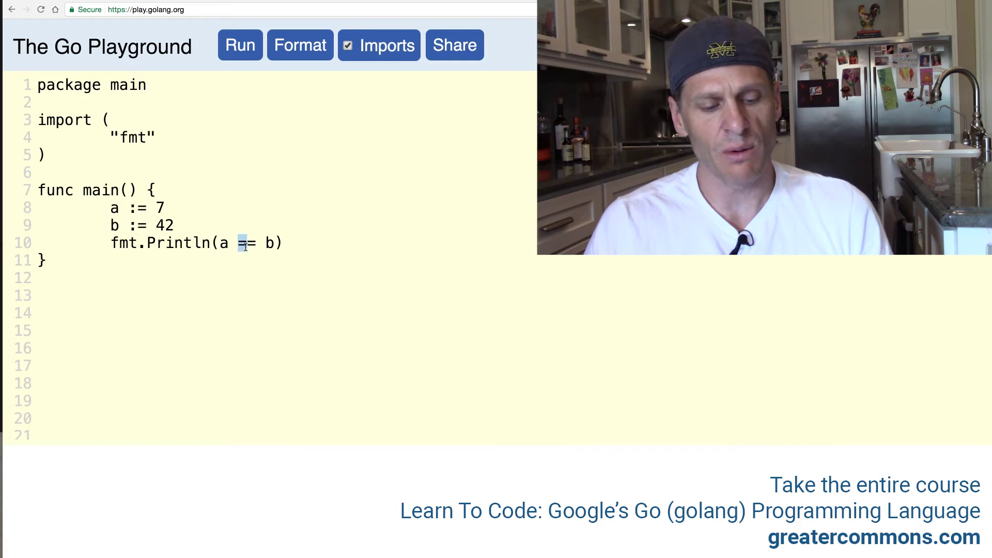
{"action": "left_click", "coordinate": [263, 242]}
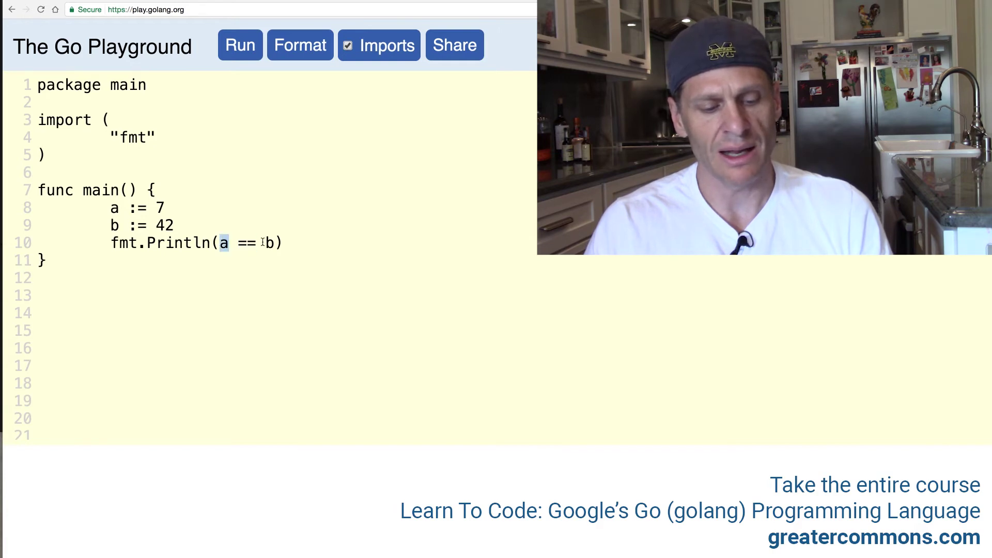
{"action": "key", "text": "Right"}
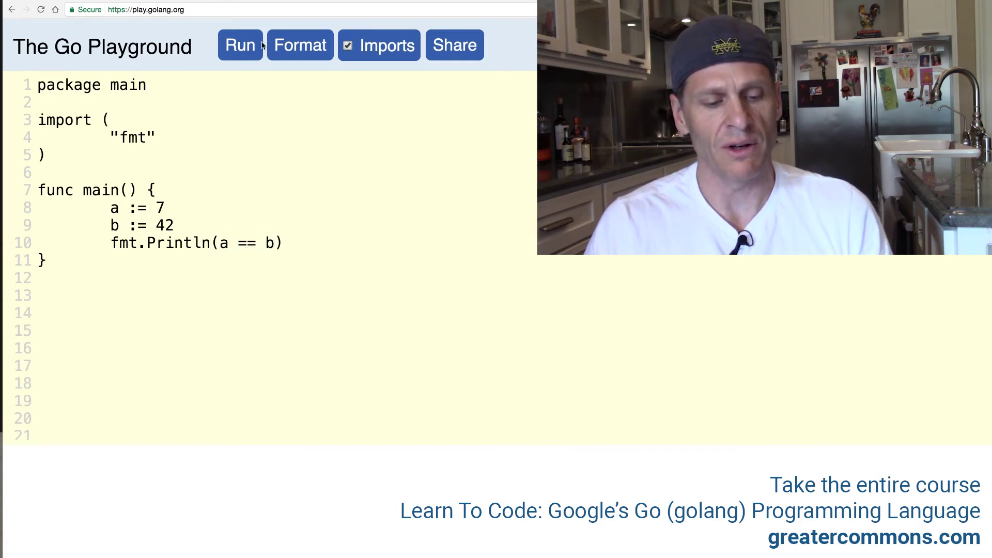
- Run a == b to get false, retry with a set to 42, then restore a to 7
{"action": "left_click", "coordinate": [240, 45]}
{"action": "double_click", "coordinate": [51, 463]}
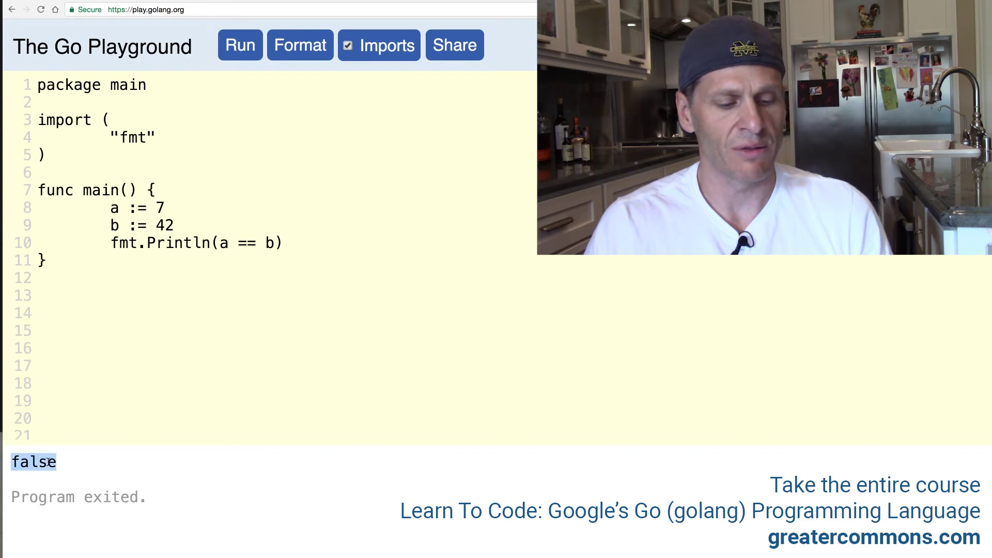
{"action": "double_click", "coordinate": [161, 208]}
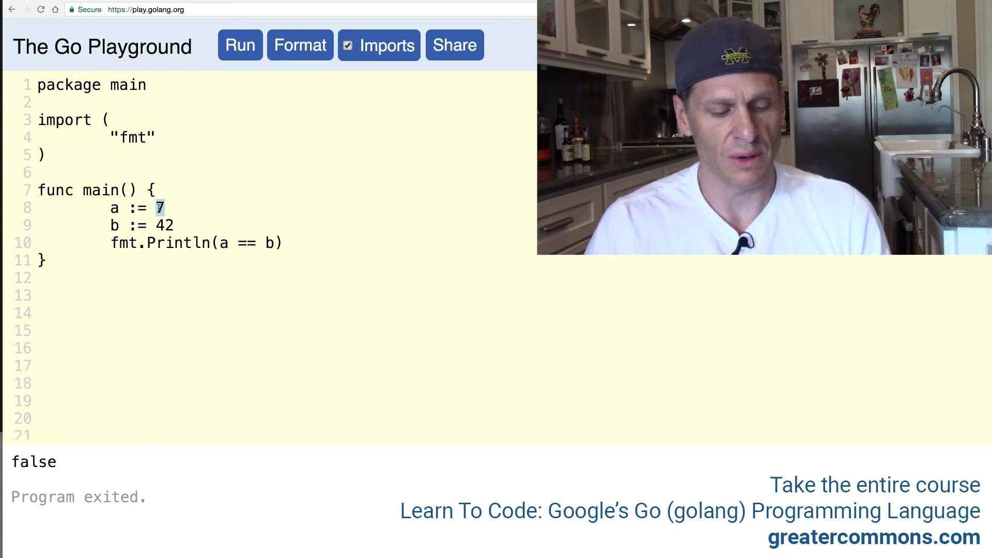
{"action": "type", "text": "42"}
{"action": "left_click", "coordinate": [247, 51]}
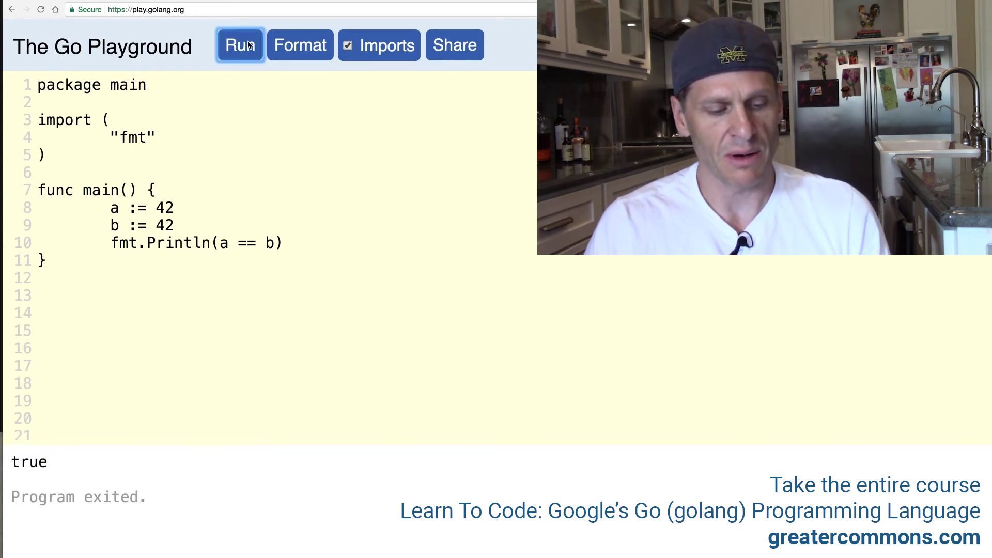
{"action": "double_click", "coordinate": [167, 207]}
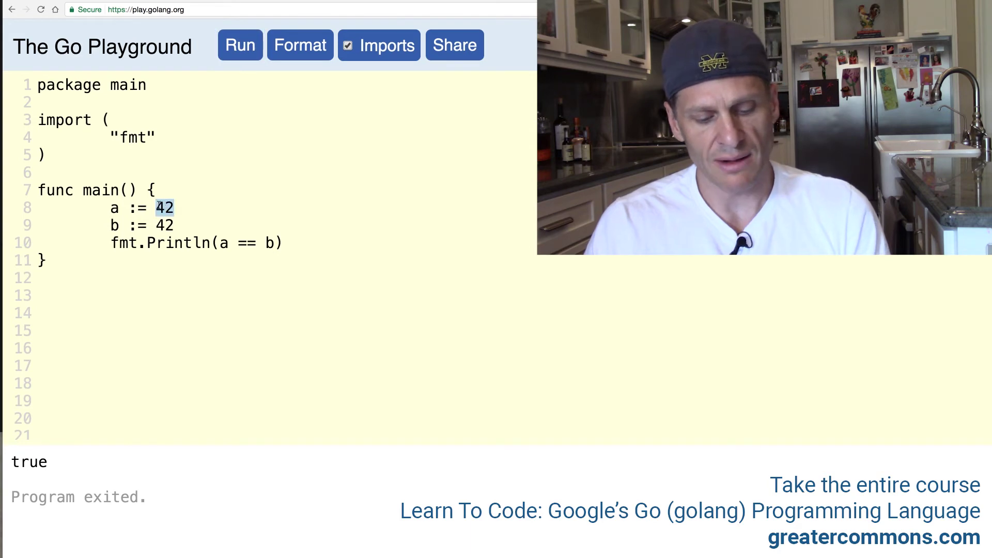
{"action": "type", "text": "7"}
- Change the operator to <= and then to >=, running the program after each change
{"action": "left_click_drag", "start_coordinate": [272, 243], "coordinate": [222, 242]}
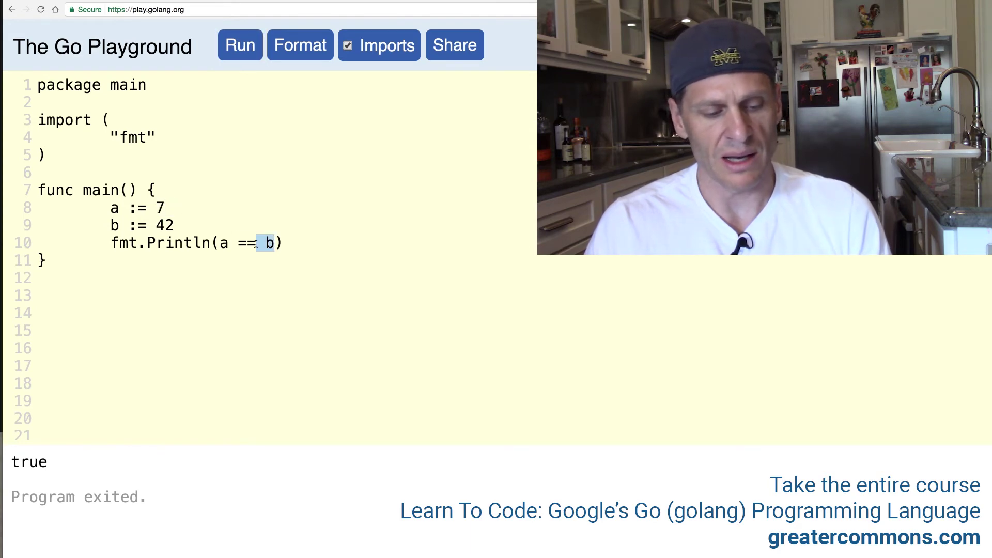
{"action": "left_click", "coordinate": [220, 242]}
{"action": "double_click", "coordinate": [242, 242]}
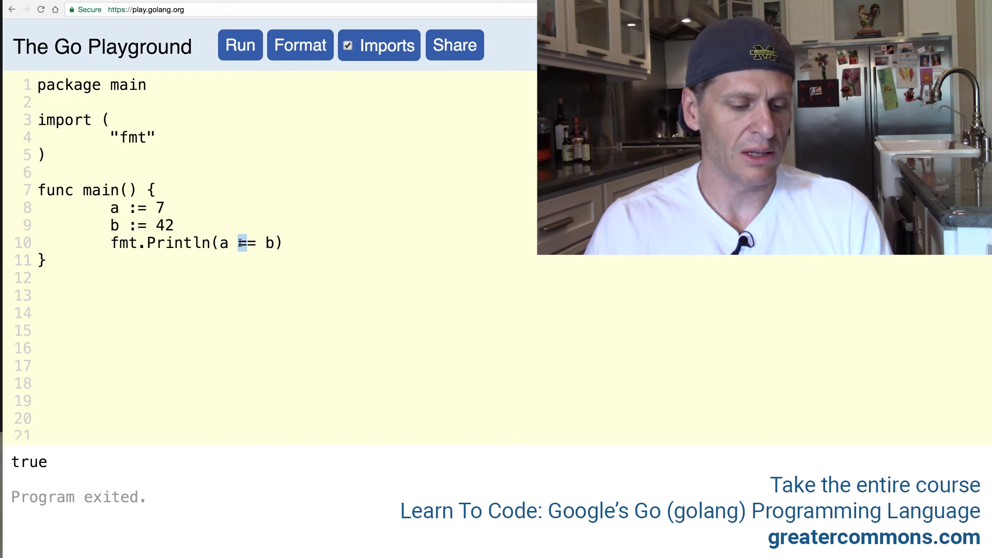
{"action": "type", "text": "<"}
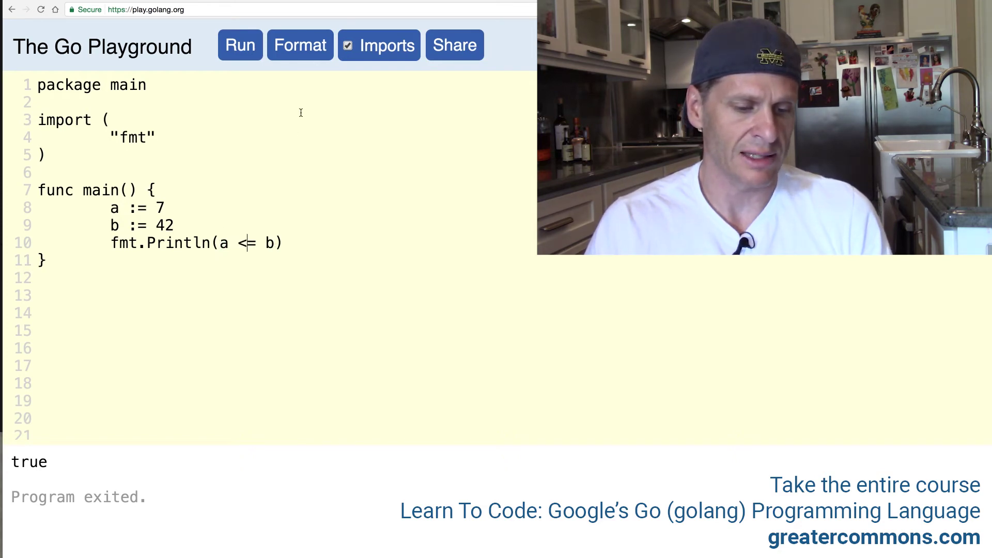
{"action": "left_click", "coordinate": [240, 48]}
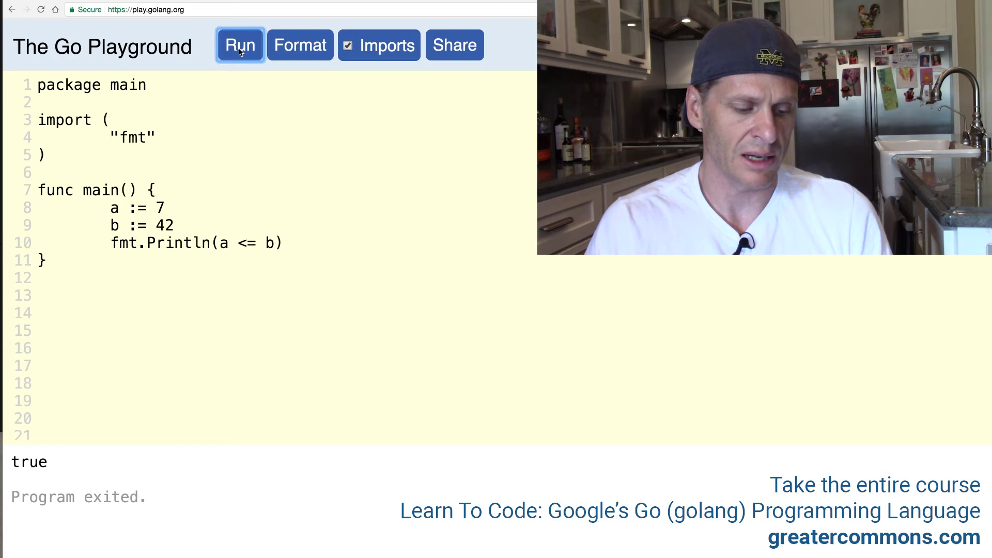
{"action": "double_click", "coordinate": [242, 243]}
{"action": "type", "text": ">"}
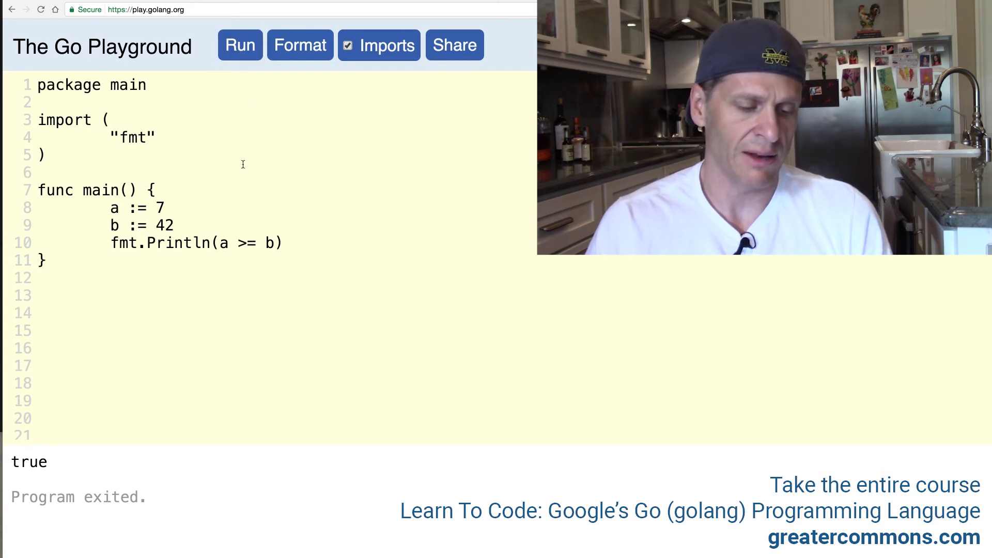
{"action": "left_click", "coordinate": [240, 45]}
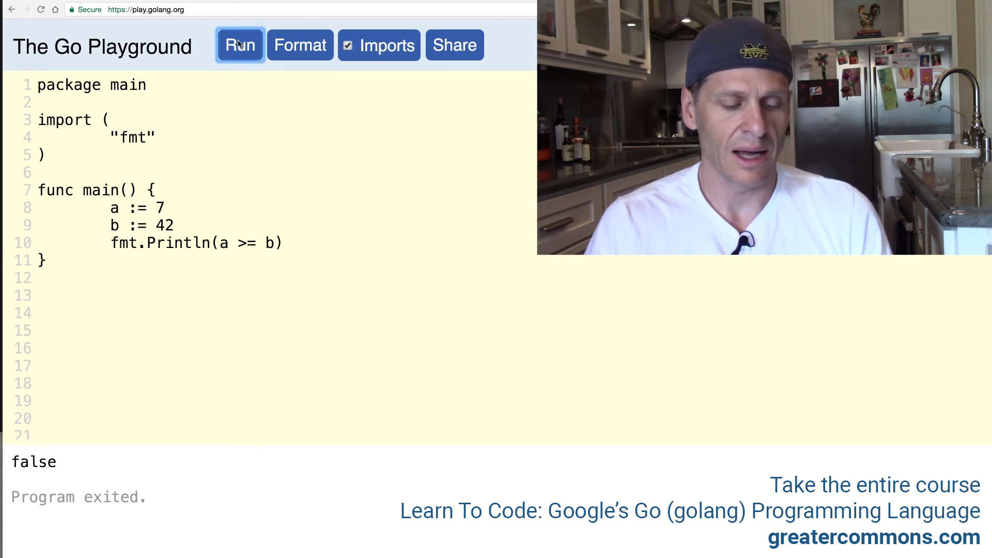
- Replace >= with != and run the program to show true
{"action": "double_click", "coordinate": [242, 243]}
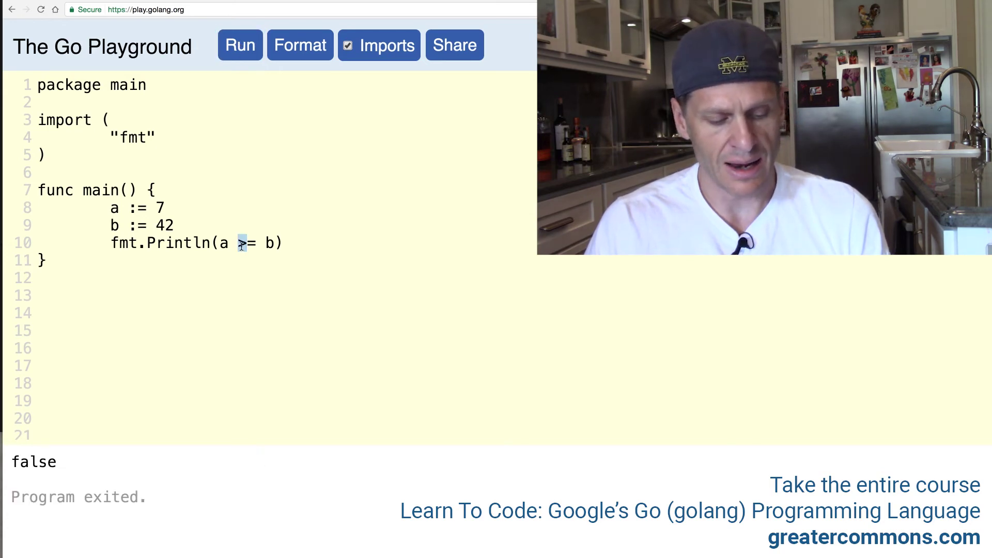
{"action": "type", "text": "!"}
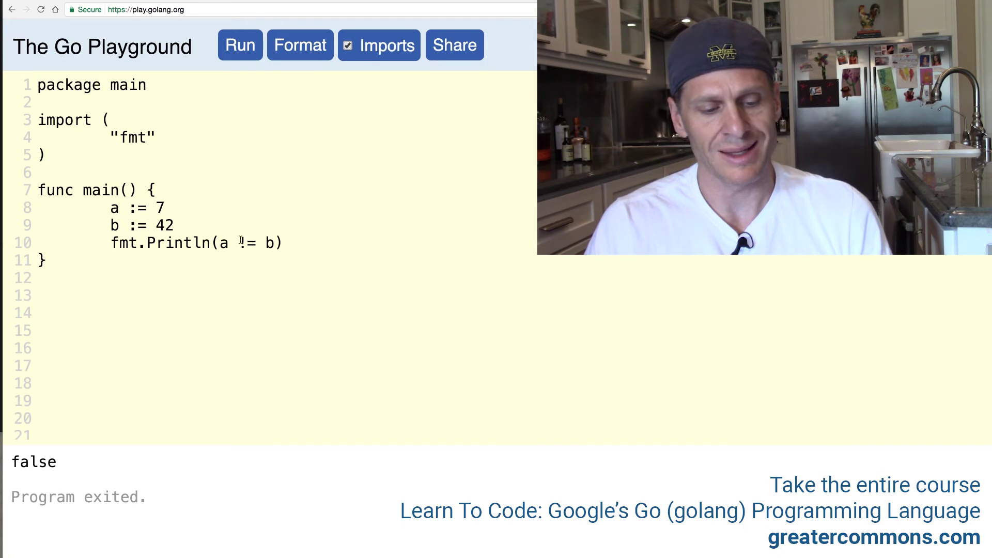
{"action": "left_click", "coordinate": [242, 51]}
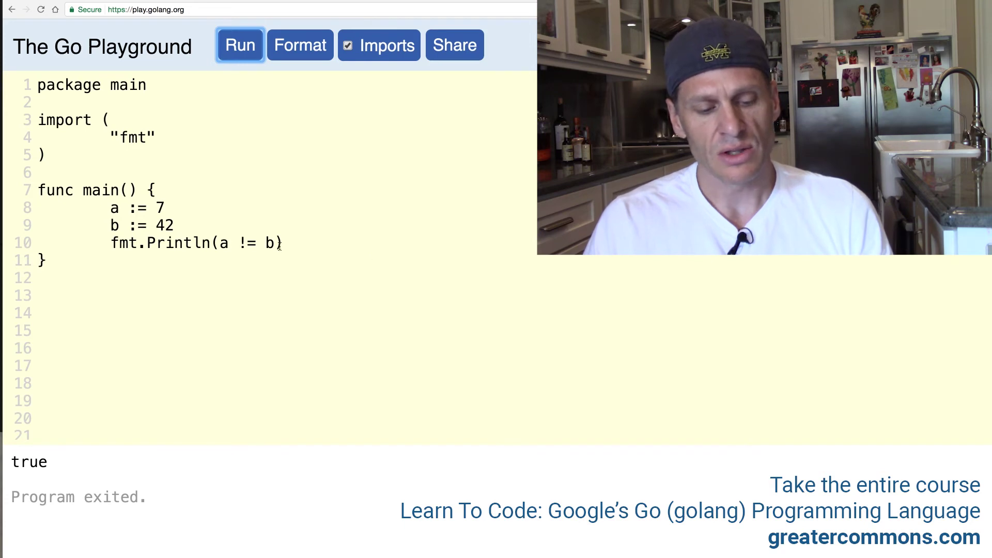
{"action": "left_click_drag", "start_coordinate": [277, 242], "coordinate": [220, 243]}
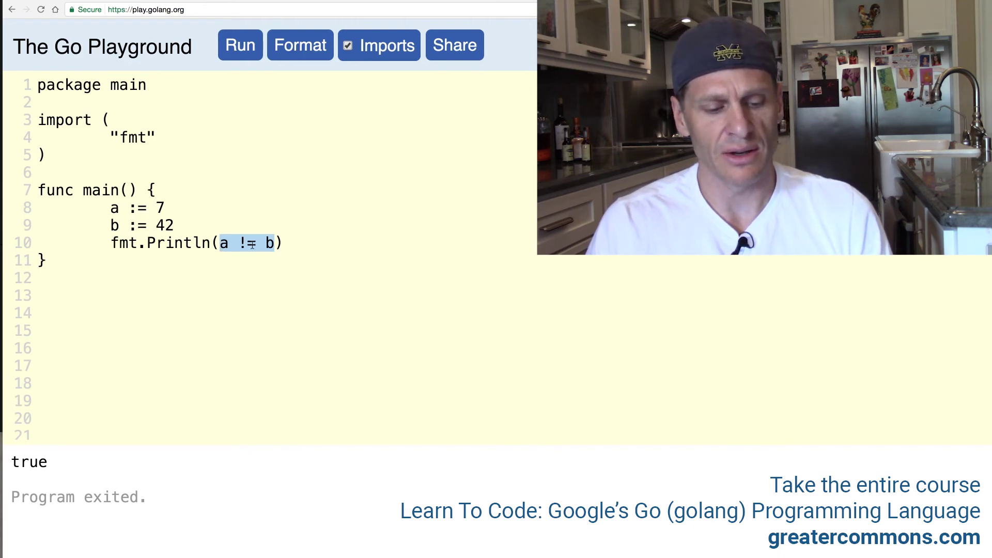
{"action": "left_click", "coordinate": [248, 243]}
- Change != to == while checking the spec's operator list
{"action": "key", "text": "BackSpace"}
{"action": "type", "text": "="}
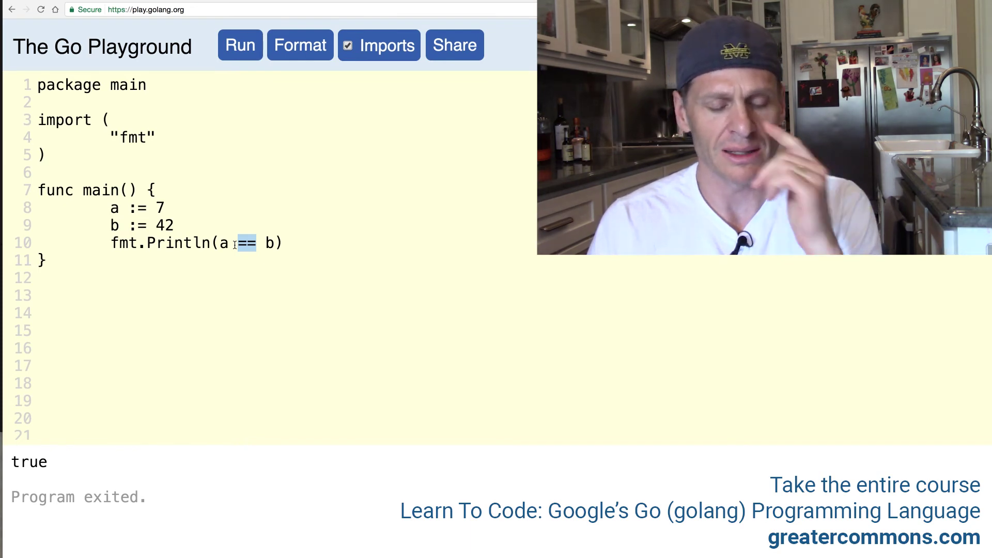
{"action": "key", "text": "ctrl+Tab"}
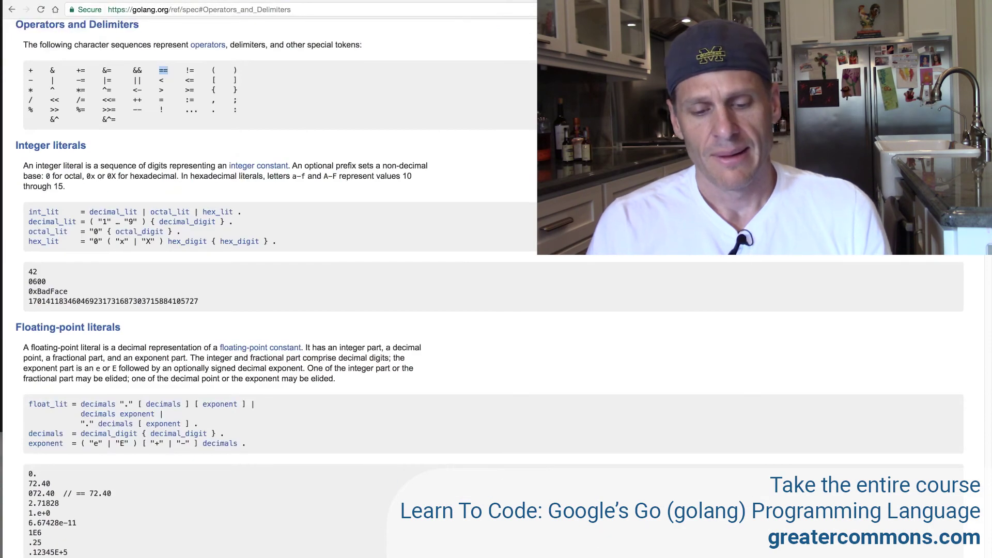
{"action": "key", "text": "ctrl+Tab"}
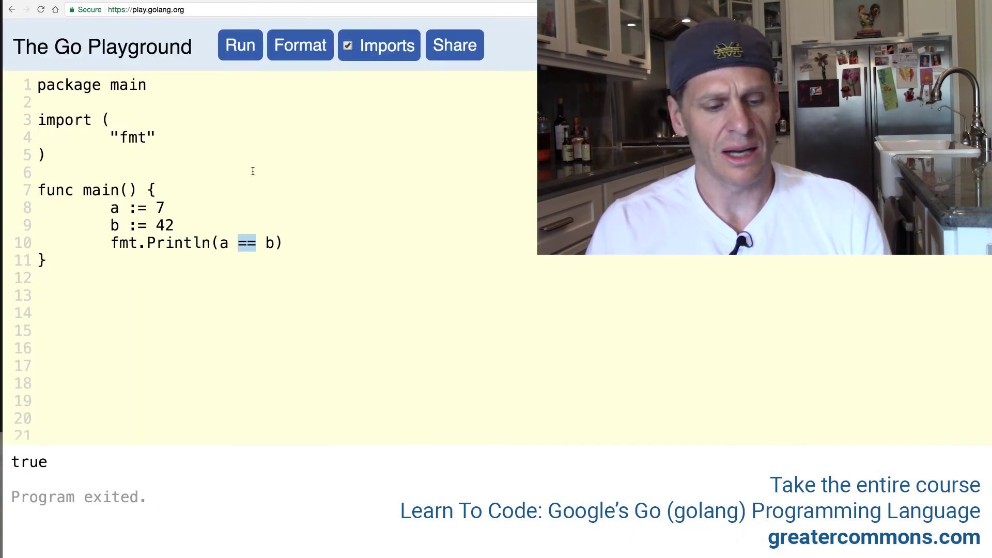
- Share the a == b program and paste its link as item 2 in the Course Outline
{"action": "left_click", "coordinate": [476, 41]}
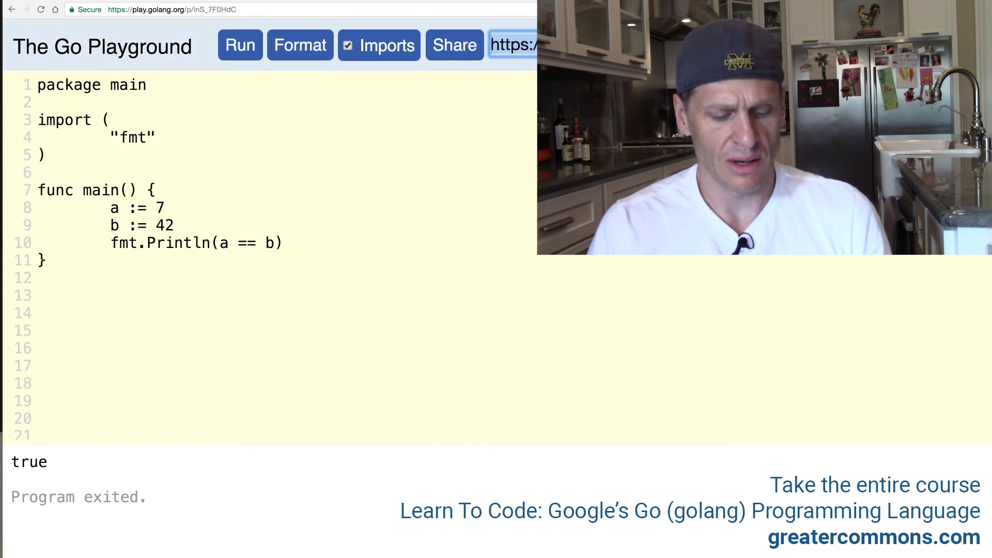
{"action": "key", "text": "super+c"}
{"action": "key", "text": "ctrl+Tab"}
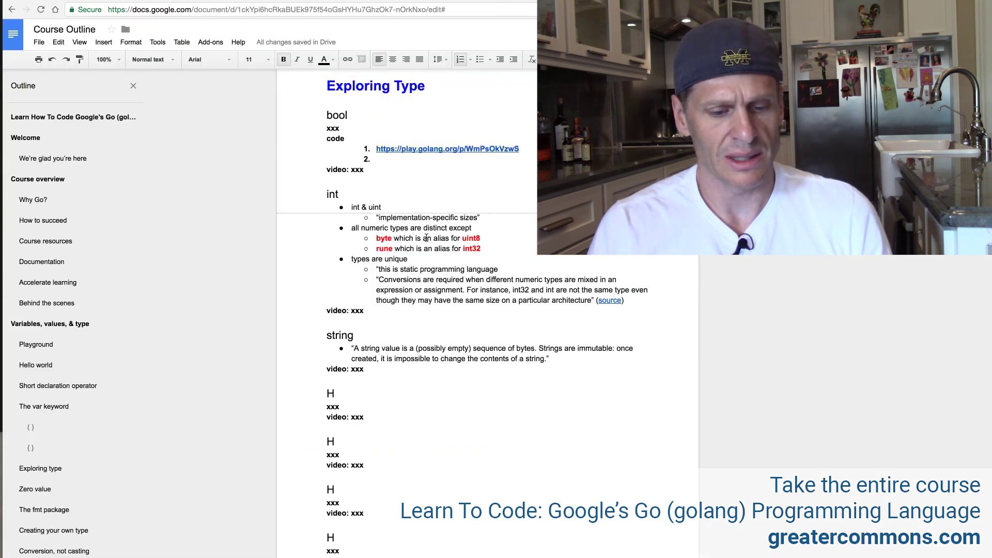
{"action": "key", "text": "super+v"}
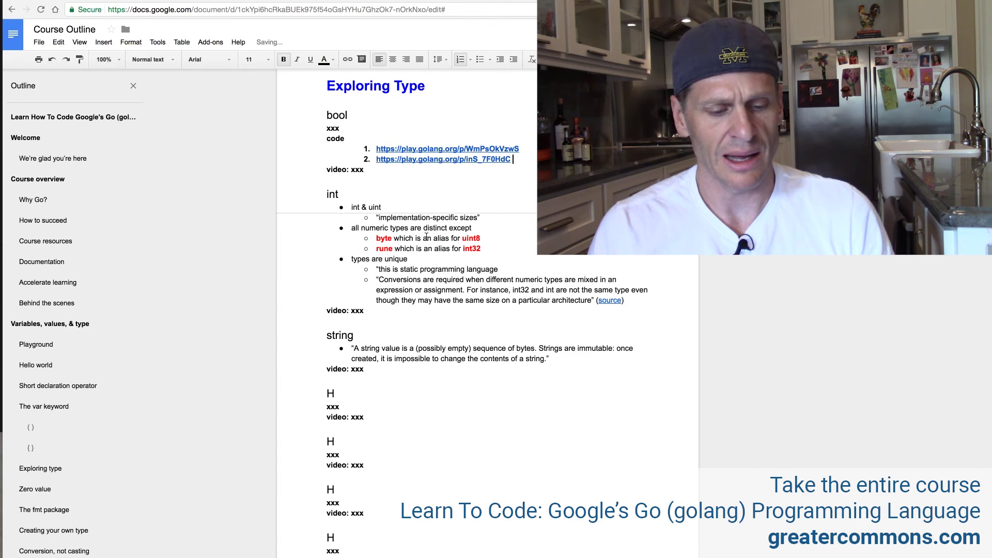
- Read the spec's Boolean types section, highlighting that the predeclared boolean type is bool
{"action": "key", "text": "ctrl+Tab"}
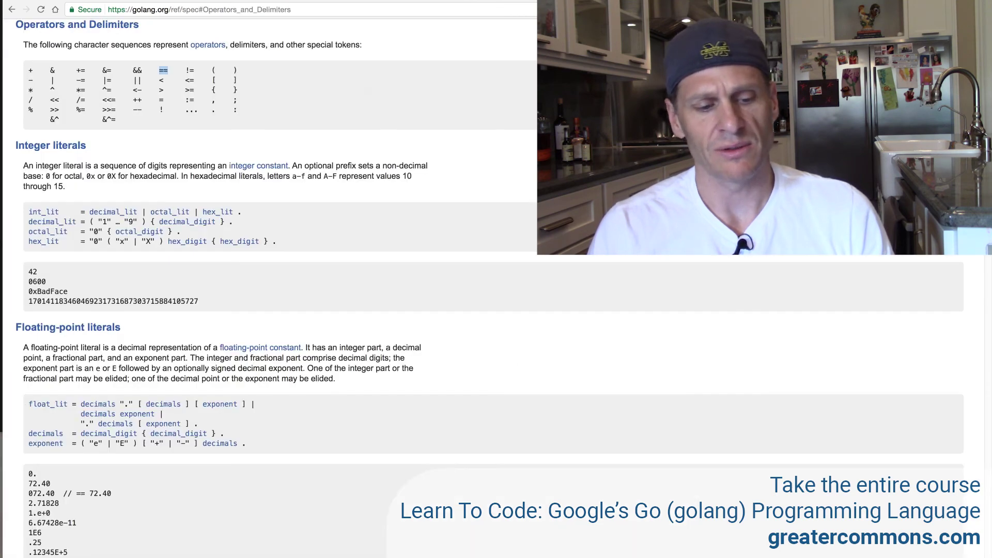
{"action": "scroll", "coordinate": [285, 99], "scroll_direction": "up", "scroll_amount": 15}
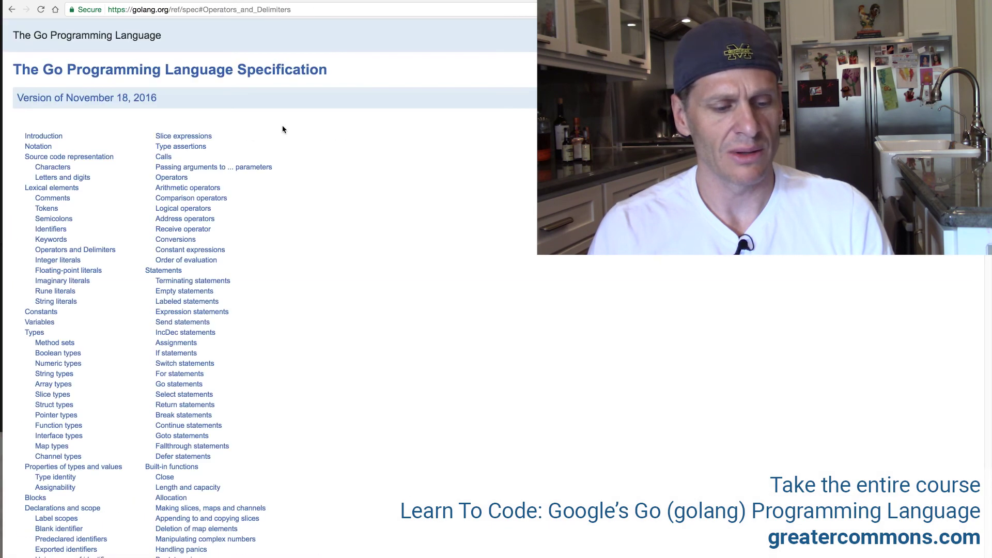
{"action": "left_click", "coordinate": [57, 352]}
{"action": "scroll", "coordinate": [150, 41], "scroll_direction": "up", "scroll_amount": 1}
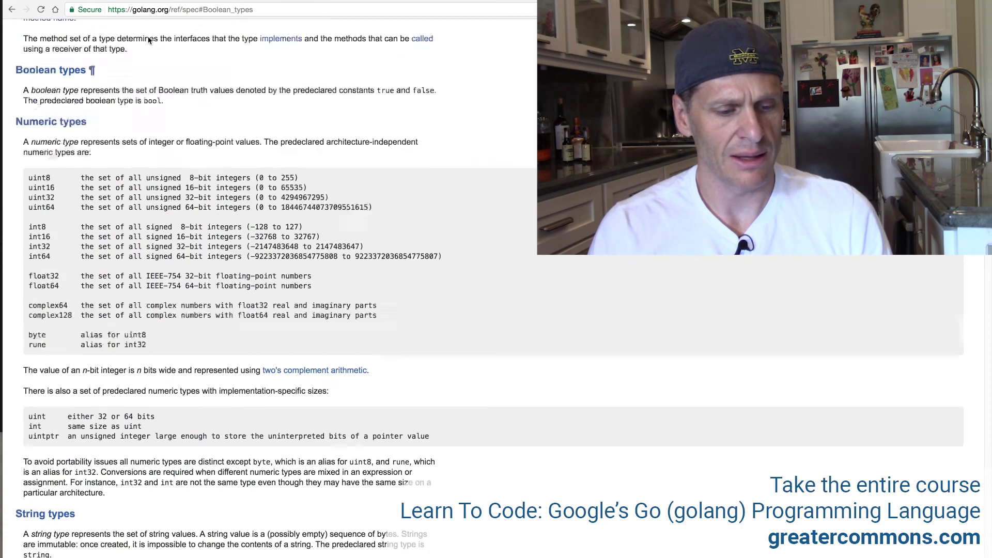
{"action": "scroll", "coordinate": [150, 41], "scroll_direction": "up", "scroll_amount": 4}
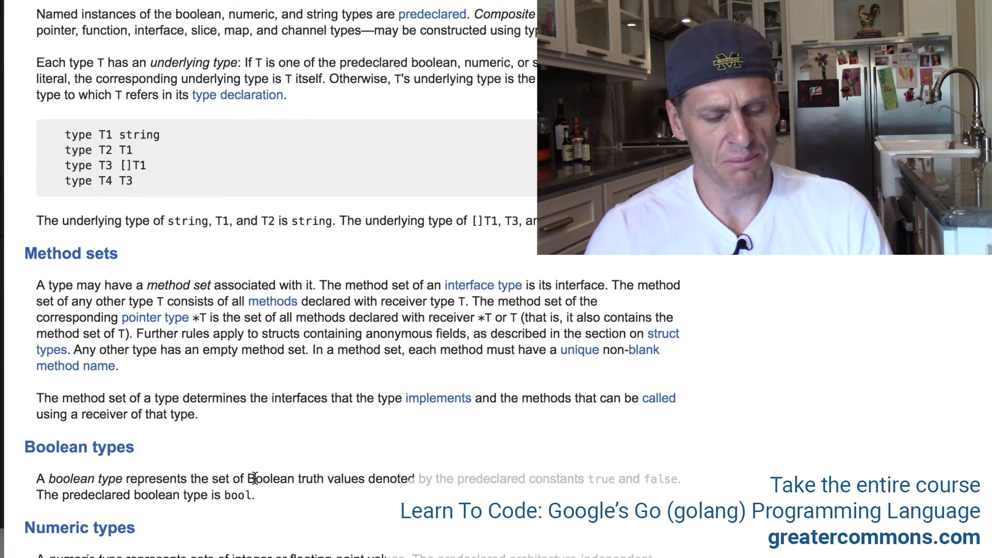
{"action": "left_click_drag", "start_coordinate": [253, 479], "coordinate": [671, 481]}
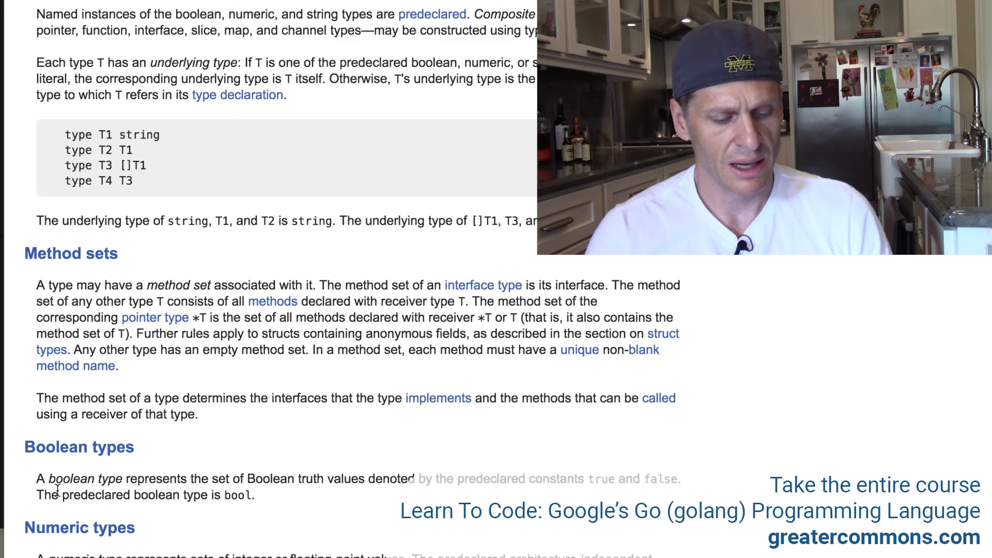
{"action": "left_click_drag", "start_coordinate": [43, 494], "coordinate": [209, 494]}
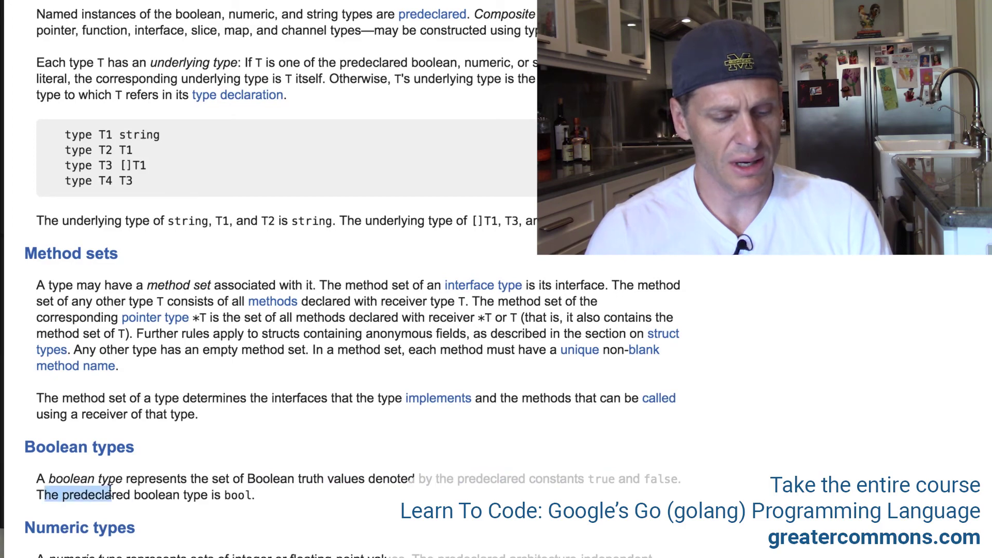
{"action": "double_click", "coordinate": [235, 495]}
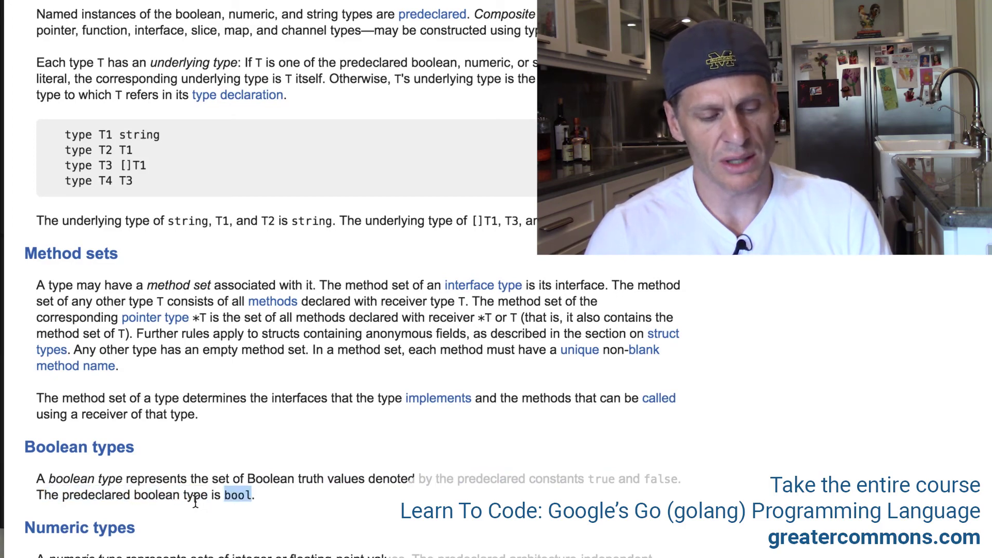
{"action": "key", "text": "ctrl+minus"}
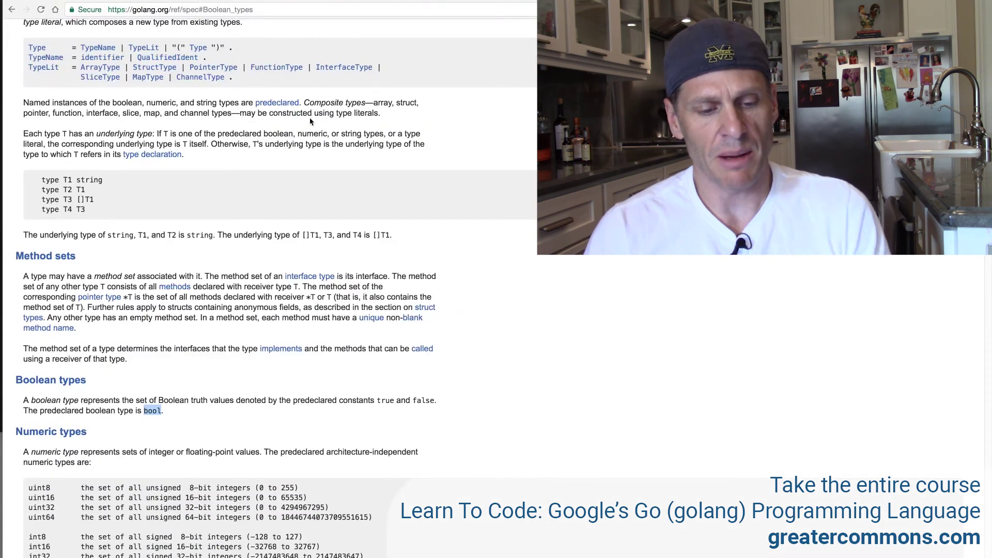
{"action": "key", "text": "ctrl+Tab"}
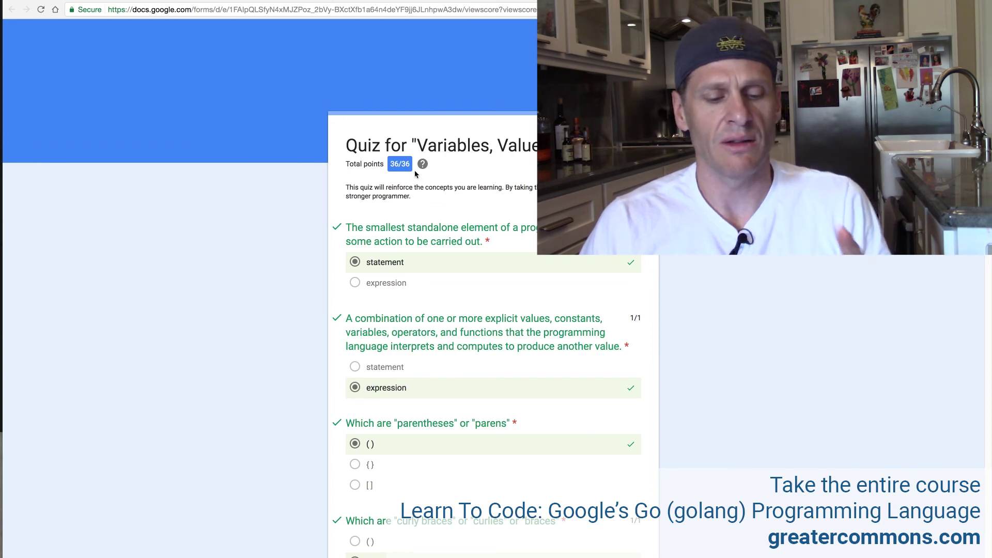
- Highlight the 36/36 score and return to the top of the Variables, Values quiz
{"action": "left_click_drag", "start_coordinate": [392, 164], "coordinate": [405, 164]}
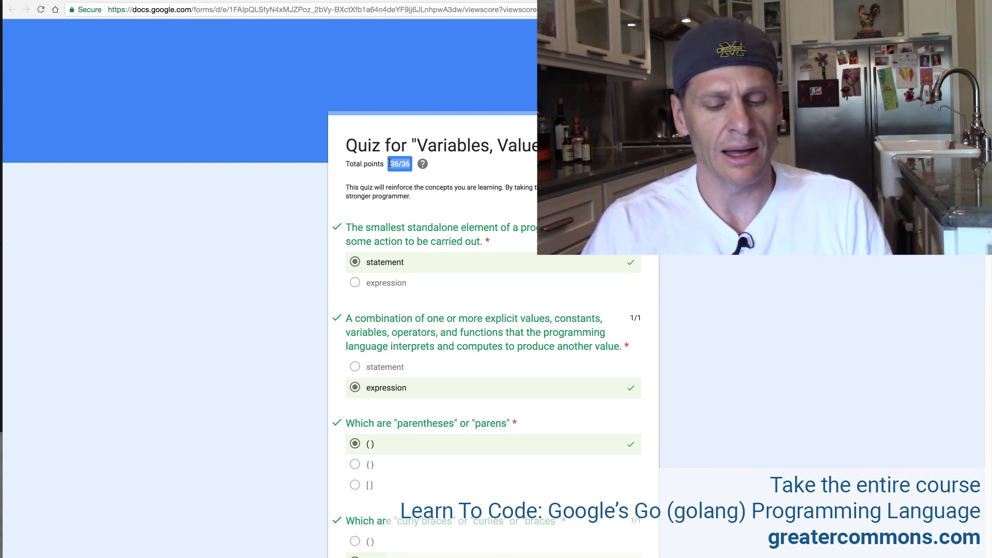
{"action": "scroll", "coordinate": [596, 419], "scroll_direction": "down", "scroll_amount": 5}
{"action": "scroll", "coordinate": [596, 418], "scroll_direction": "down", "scroll_amount": 5}
{"action": "scroll", "coordinate": [596, 418], "scroll_direction": "down", "scroll_amount": 5}
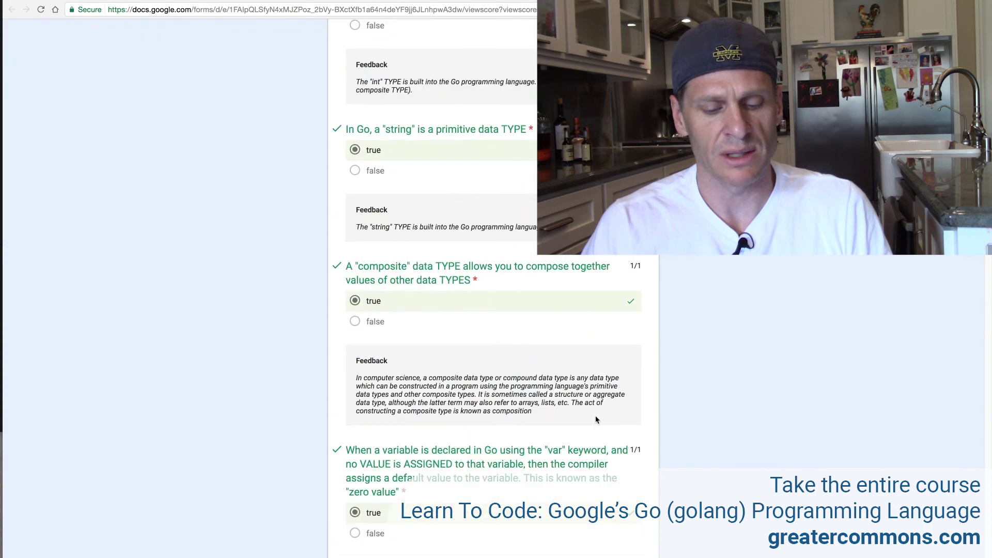
{"action": "scroll", "coordinate": [595, 418], "scroll_direction": "down", "scroll_amount": 5}
{"action": "scroll", "coordinate": [595, 419], "scroll_direction": "down", "scroll_amount": 5}
{"action": "scroll", "coordinate": [595, 419], "scroll_direction": "down", "scroll_amount": 3}
{"action": "scroll", "coordinate": [596, 419], "scroll_direction": "down", "scroll_amount": 2}
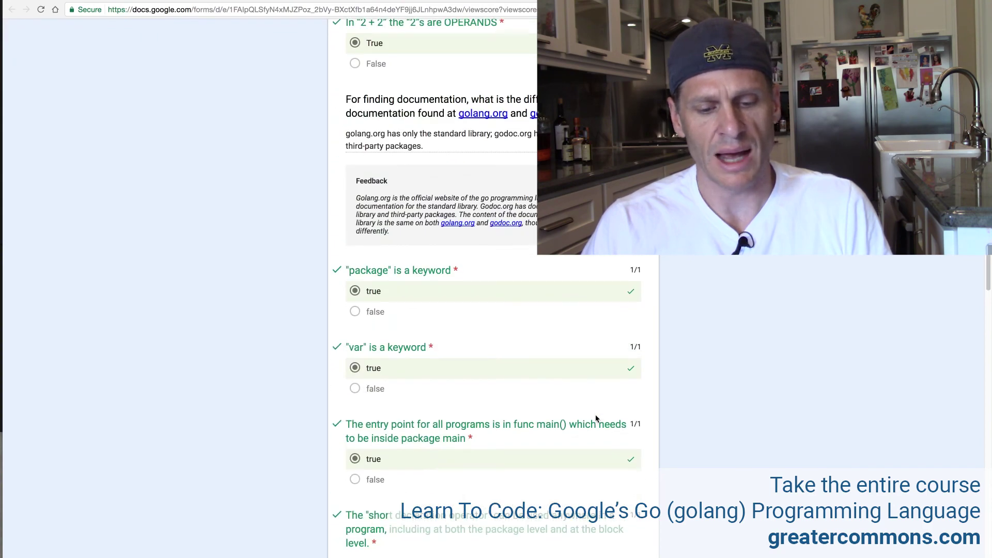
{"action": "scroll", "coordinate": [595, 418], "scroll_direction": "down", "scroll_amount": 3}
{"action": "scroll", "coordinate": [595, 418], "scroll_direction": "down", "scroll_amount": 4}
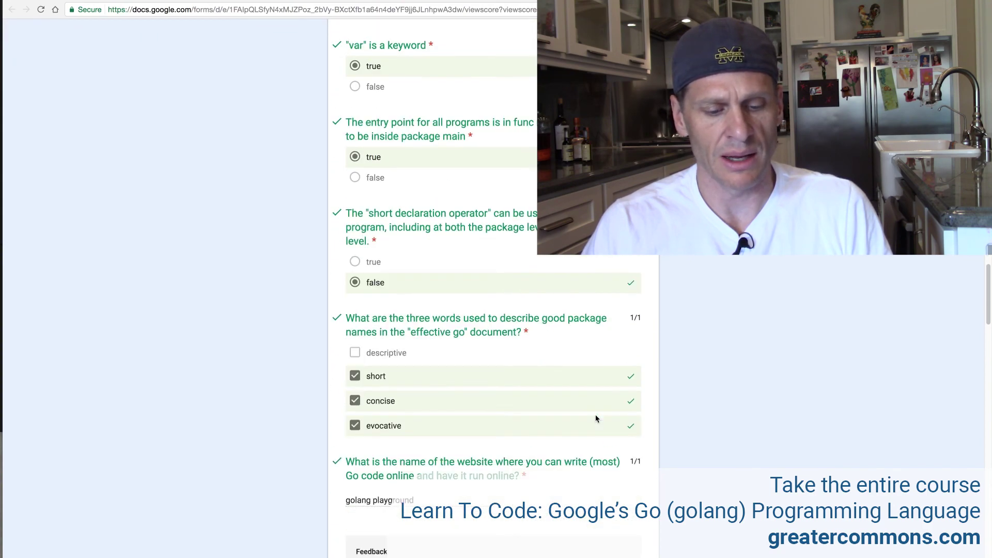
{"action": "scroll", "coordinate": [596, 419], "scroll_direction": "down", "scroll_amount": 4}
{"action": "scroll", "coordinate": [595, 419], "scroll_direction": "down", "scroll_amount": 3}
{"action": "scroll", "coordinate": [595, 419], "scroll_direction": "down", "scroll_amount": 3}
{"action": "scroll", "coordinate": [596, 419], "scroll_direction": "down", "scroll_amount": 4}
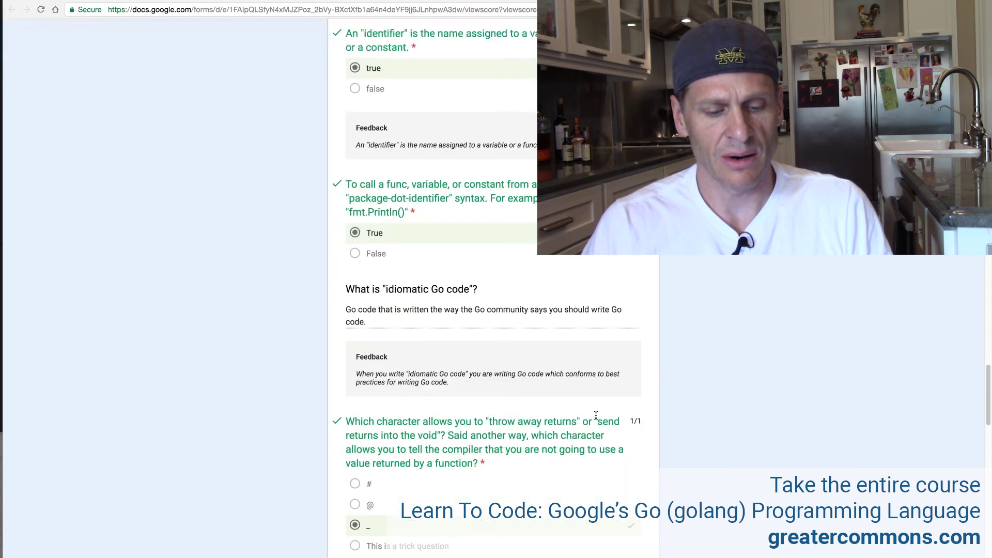
{"action": "scroll", "coordinate": [596, 418], "scroll_direction": "down", "scroll_amount": 3}
{"action": "scroll", "coordinate": [595, 416], "scroll_direction": "down", "scroll_amount": 4}
{"action": "scroll", "coordinate": [596, 417], "scroll_direction": "down", "scroll_amount": 4}
{"action": "scroll", "coordinate": [595, 417], "scroll_direction": "down", "scroll_amount": 4}
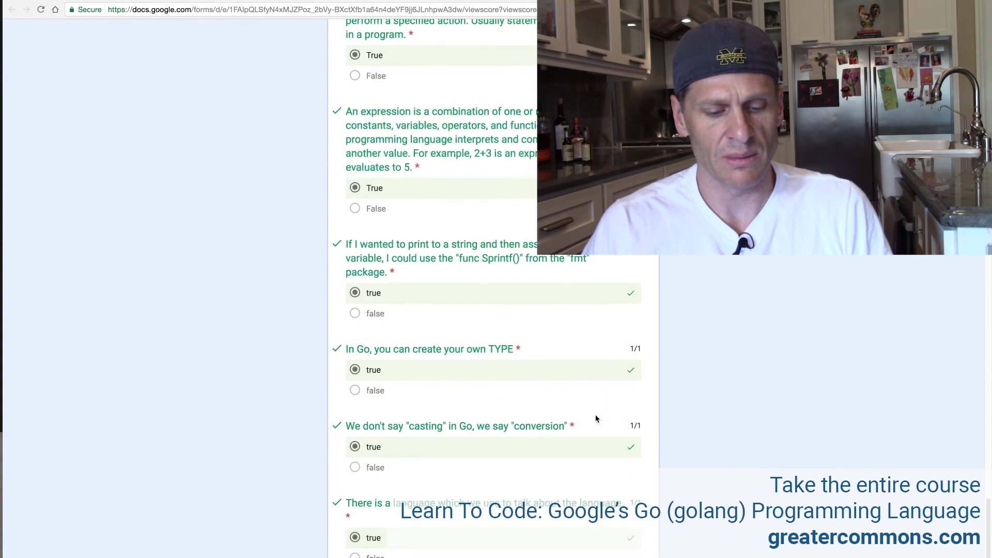
{"action": "scroll", "coordinate": [595, 416], "scroll_direction": "down", "scroll_amount": 3}
{"action": "key", "text": "Home"}
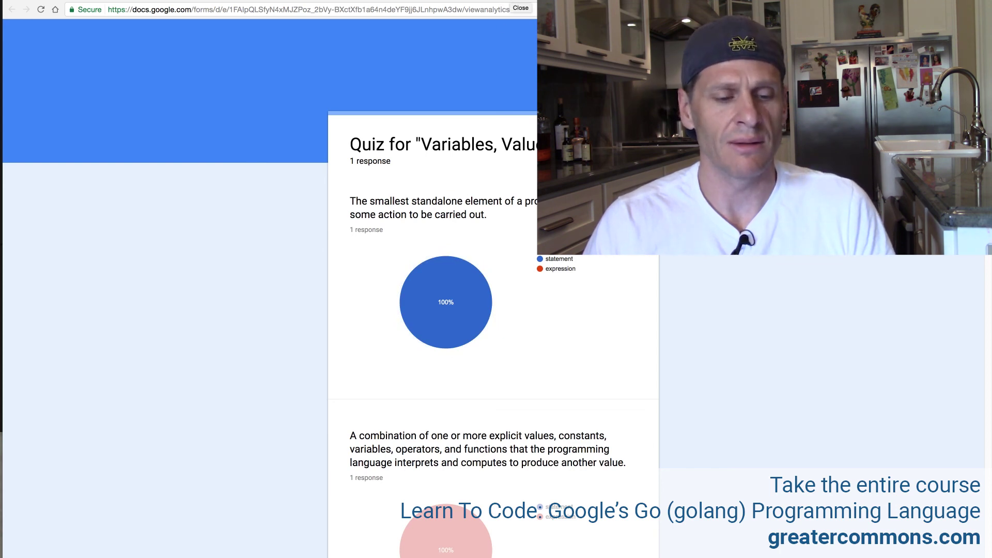
- Bring up the Course Outline doc, with both Playground links listed under bool code
{"action": "key", "text": "ctrl+Tab"}
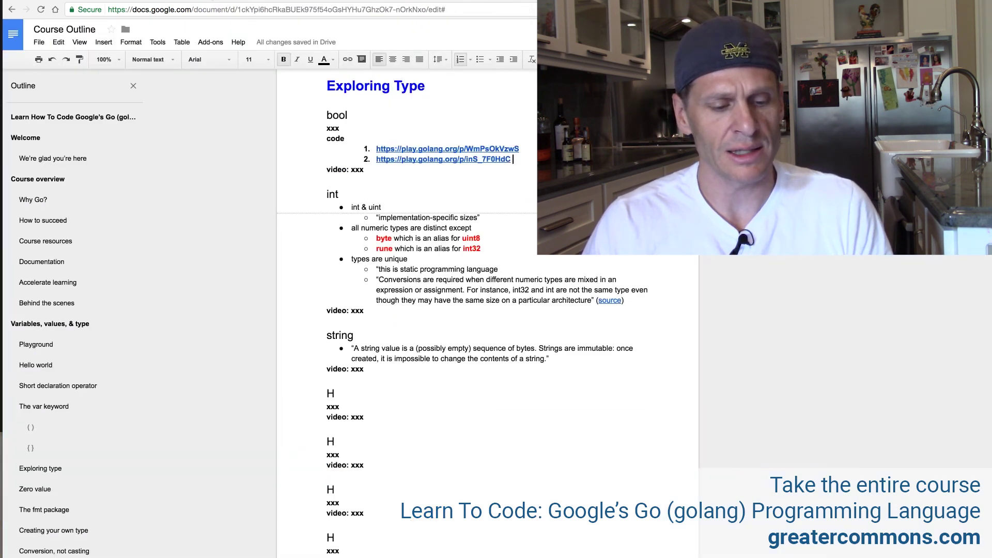